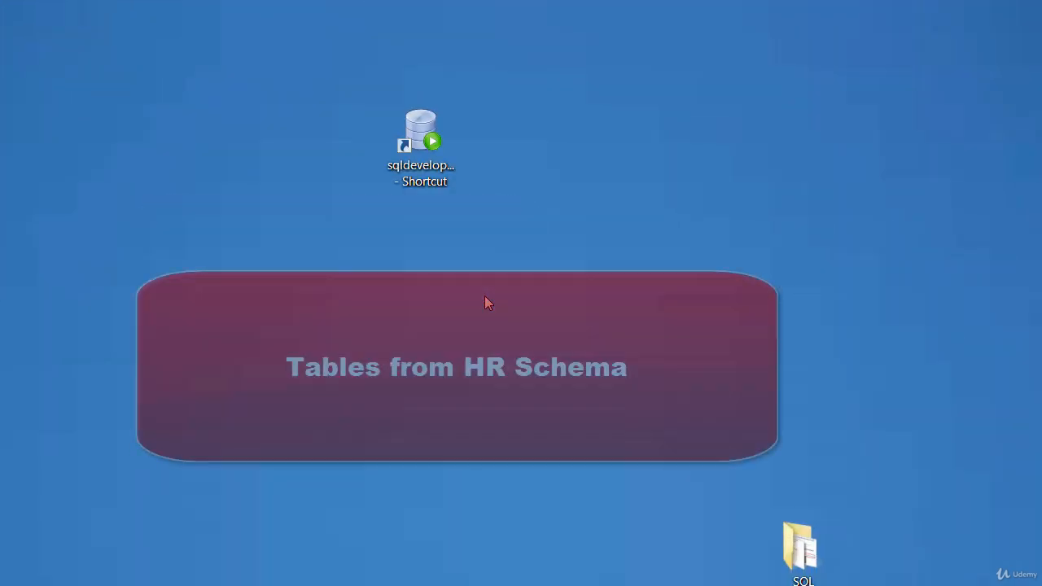
Launch SQL Developer and connect to the hr schema by entering the account password.
double_click(419, 175)
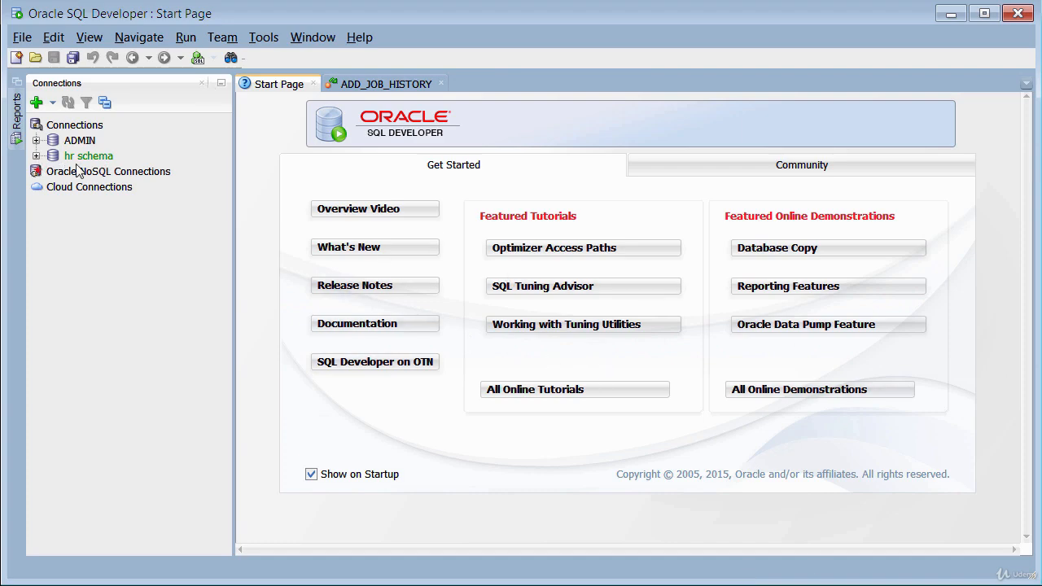
left_click(36, 156)
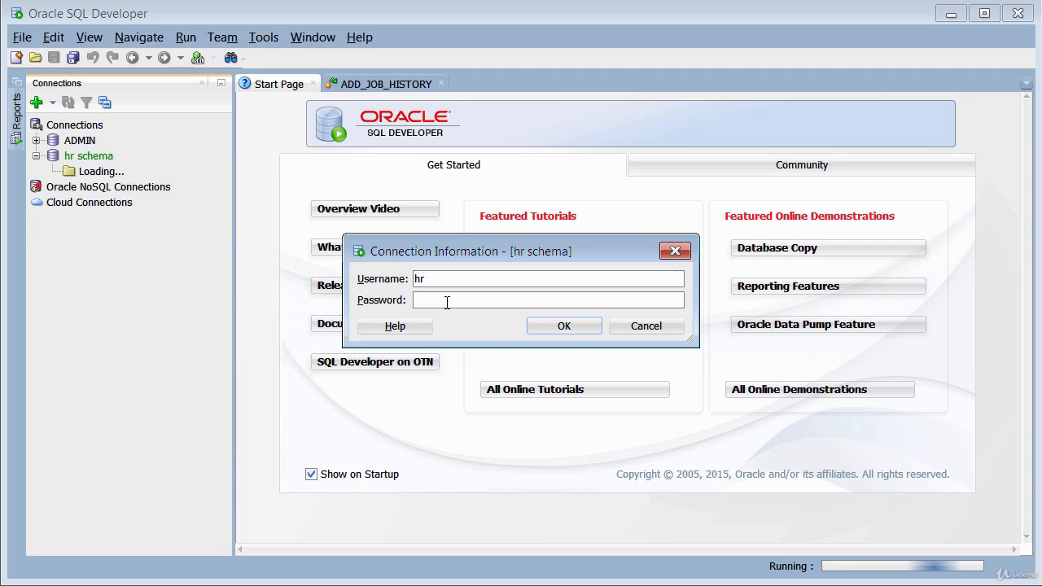
type("hr")
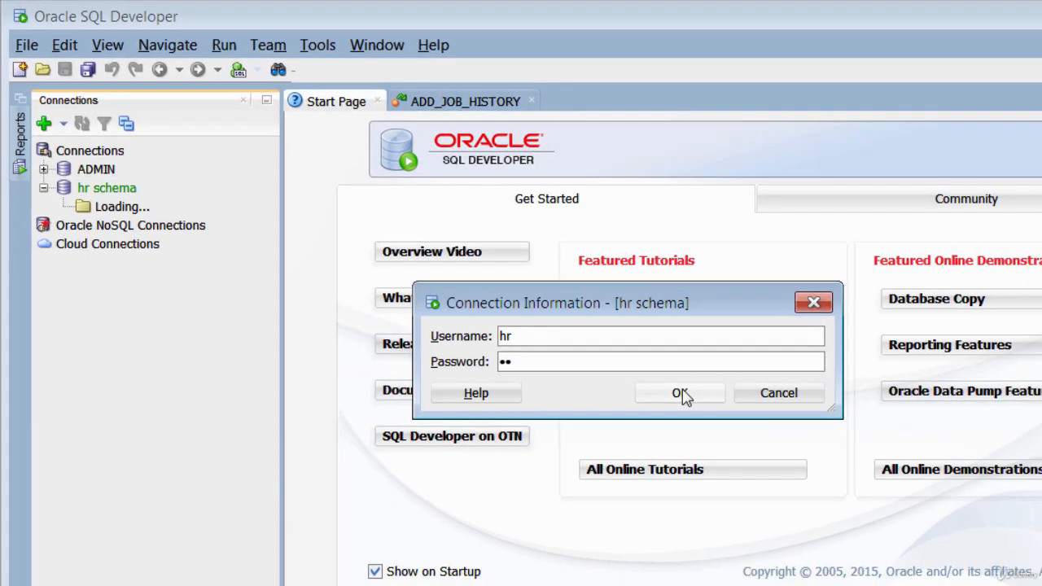
left_click(709, 410)
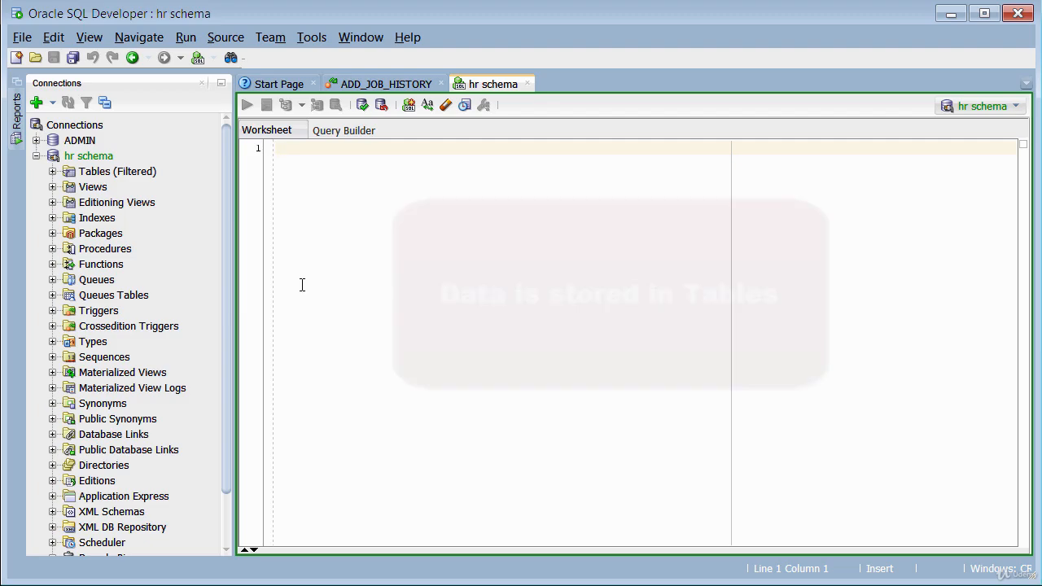
Expand the hr schema's tables and show the columns of the EMPLOYEES table.
left_click(51, 172)
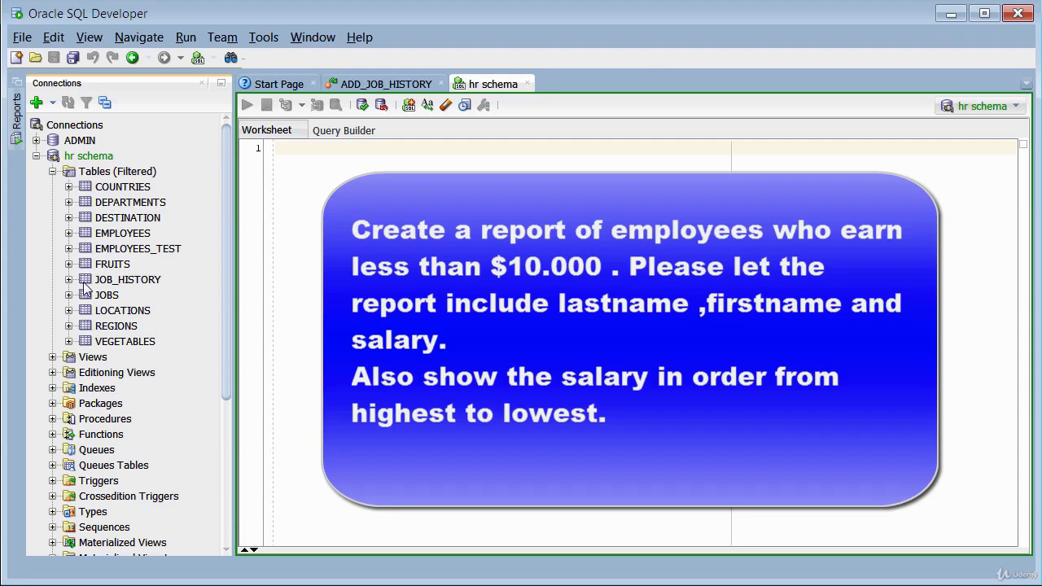
left_click(69, 234)
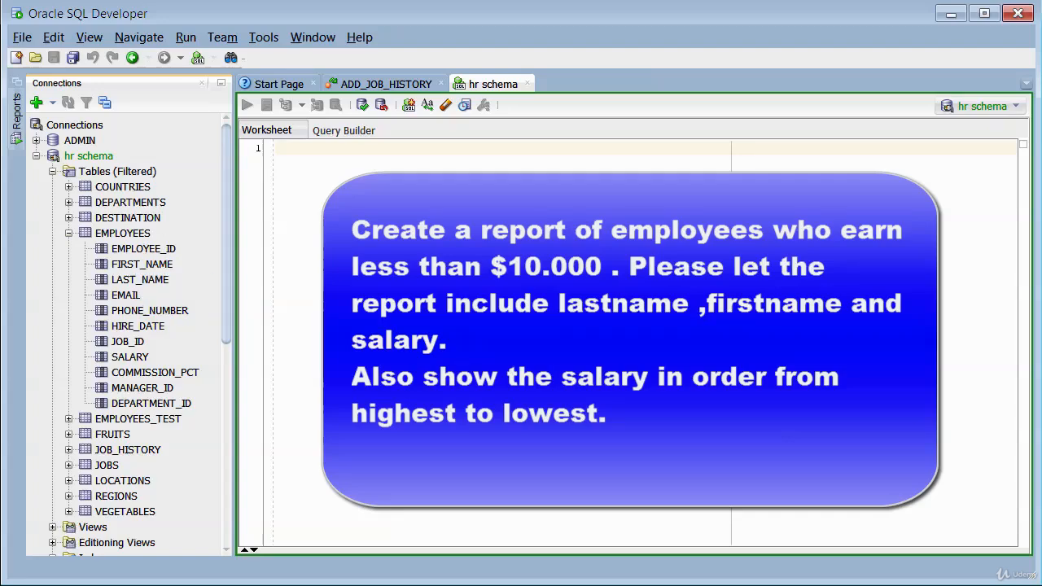
Start a SELECT statement in the empty hr schema worksheet with last_name as its first column.
left_click(294, 157)
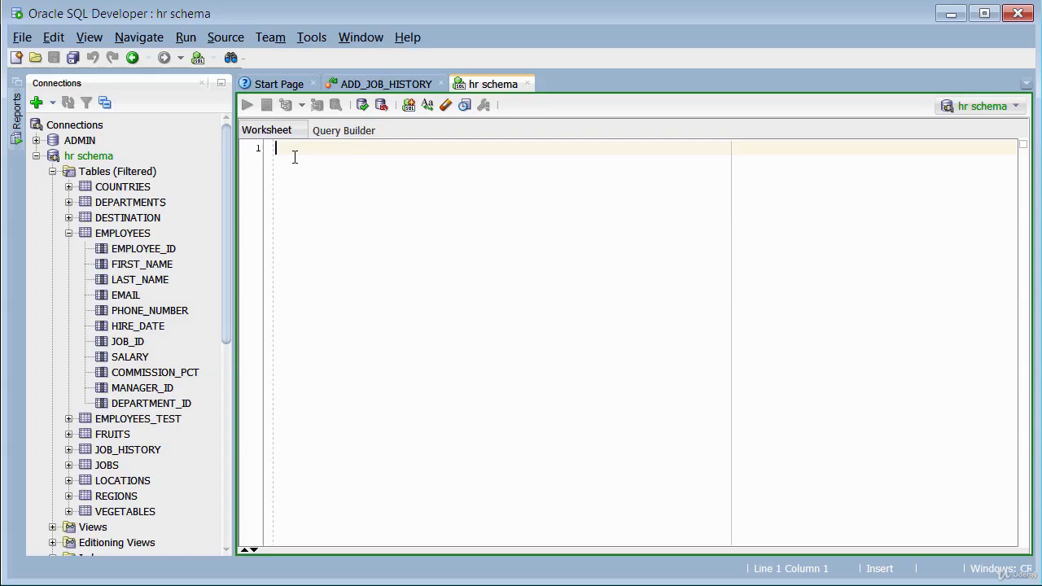
type("SE")
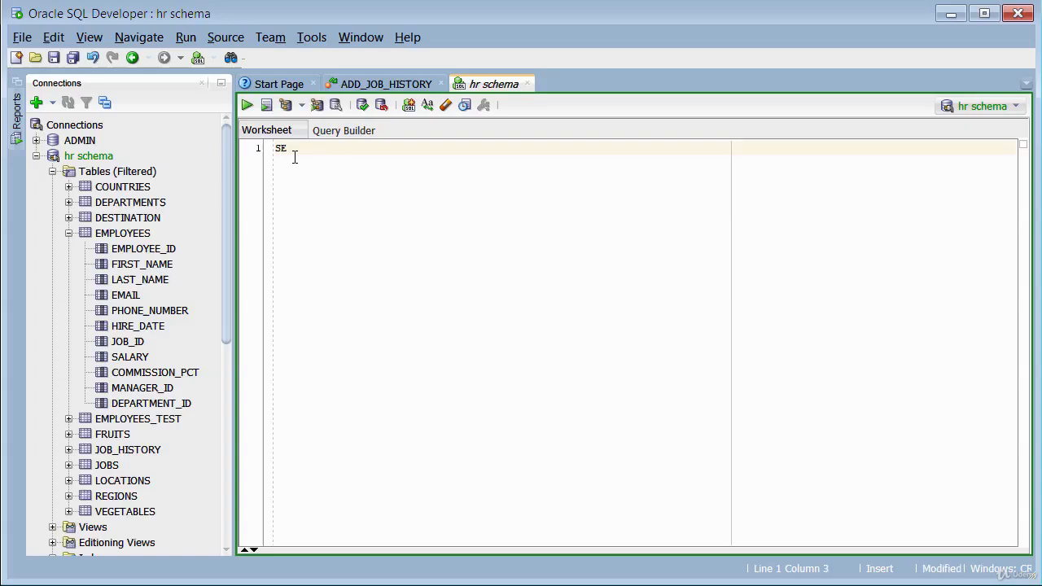
type("LECT")
type("LAST")
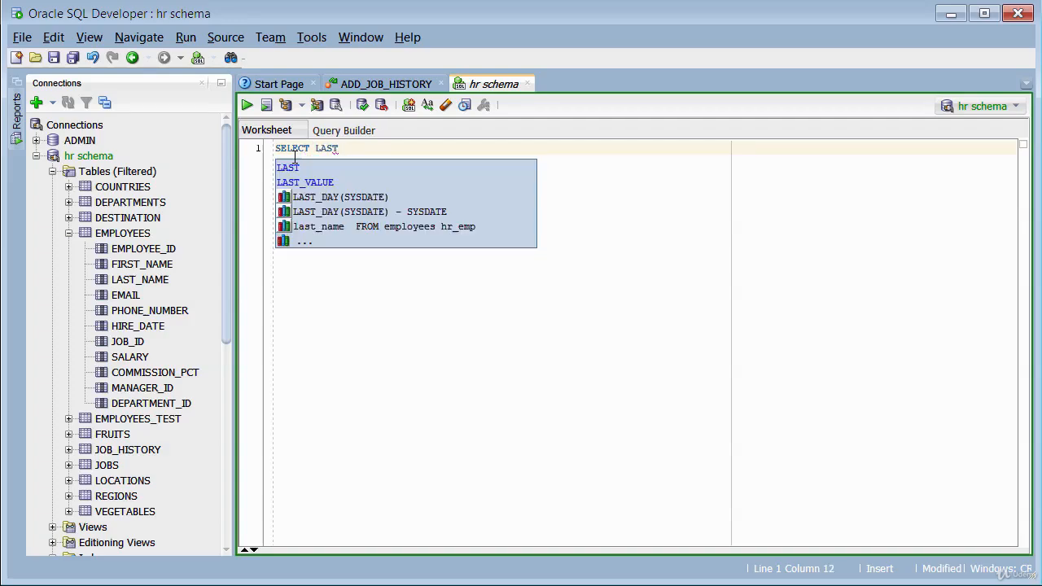
key("BackSpace")
key("BackSpace")
key("BackSpace")
key("BackSpace")
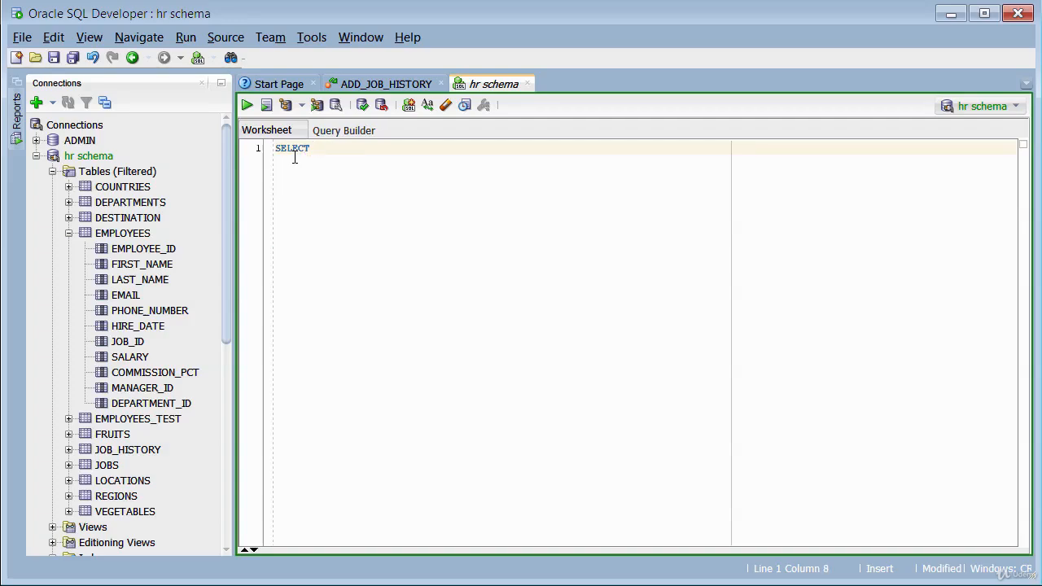
type("last_name,")
Add first_name and salary to the SELECT column list, separated by commas.
type("first")
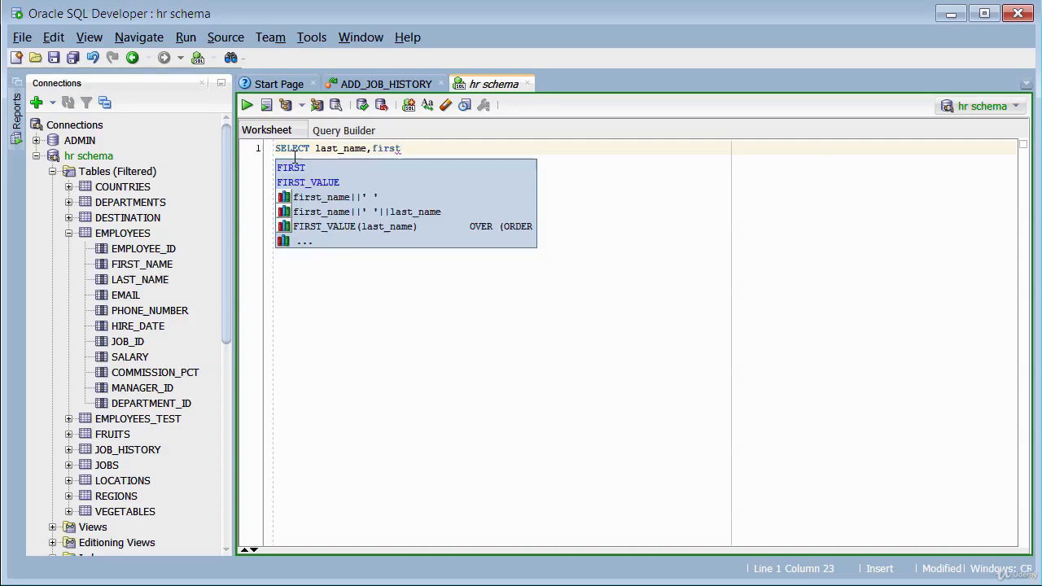
type("_name")
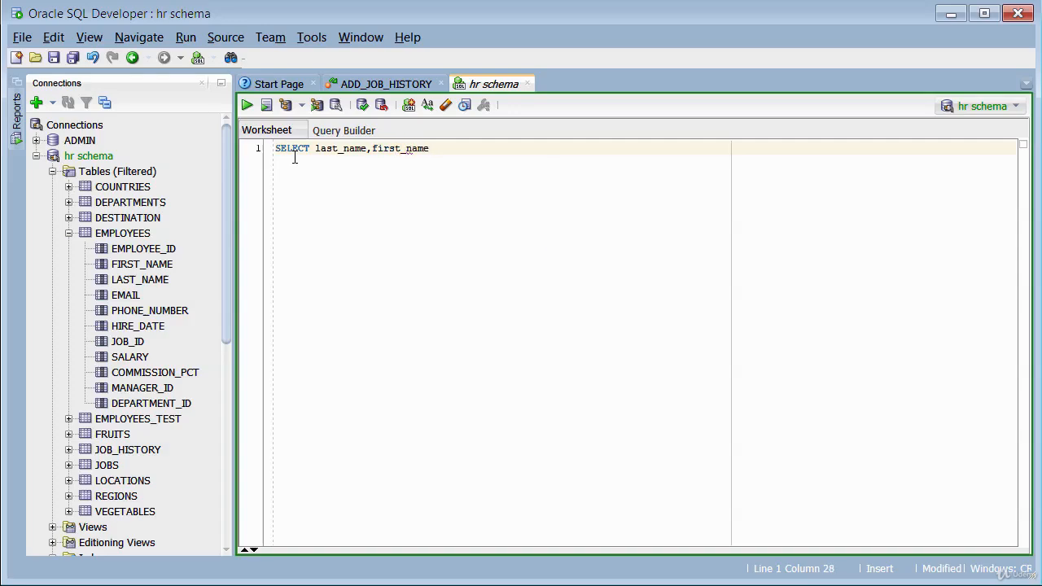
type(",salary")
left_click(434, 287)
Add the clause FROM employees on a new line of the query.
key("Return")
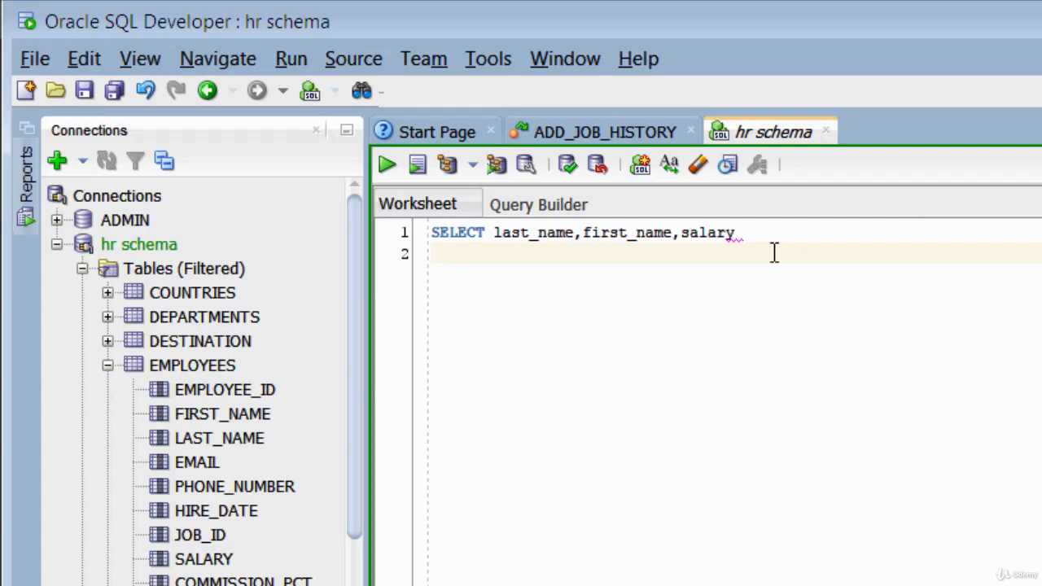
type("FROM emp")
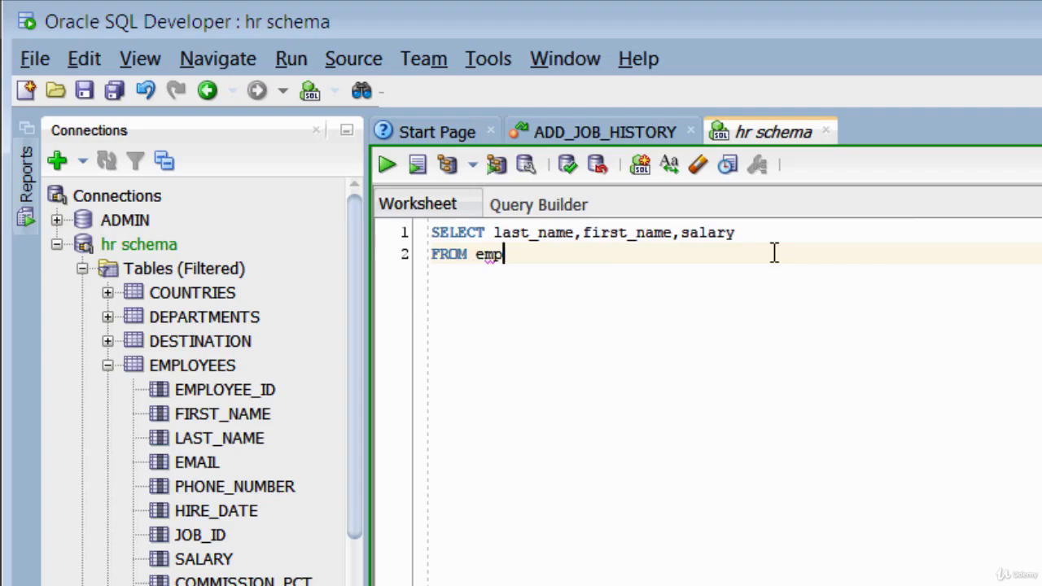
type("loye")
type("es")
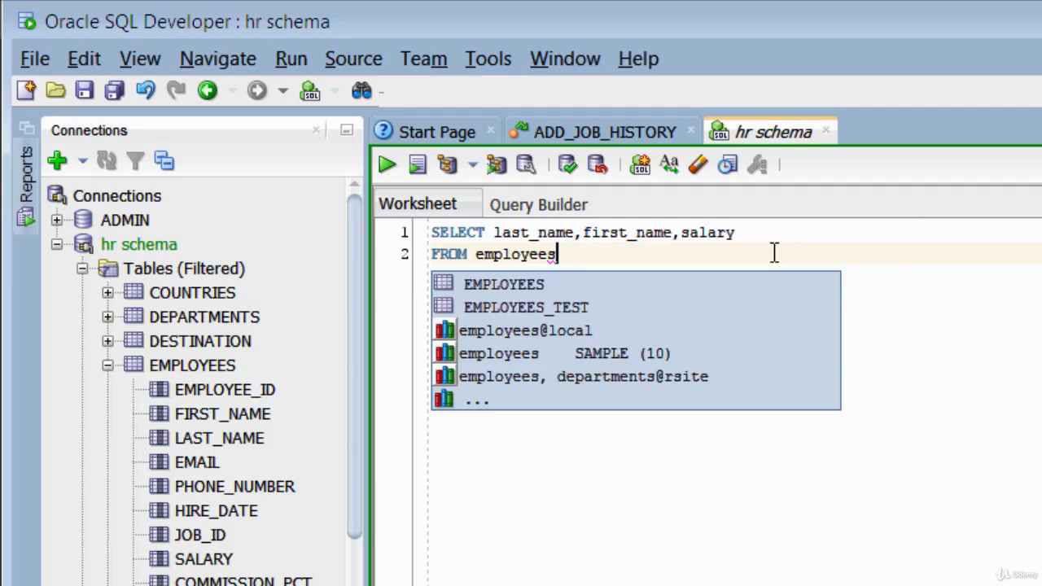
Add the condition WHERE salary < 10000 on a new line of the query.
key("Return")
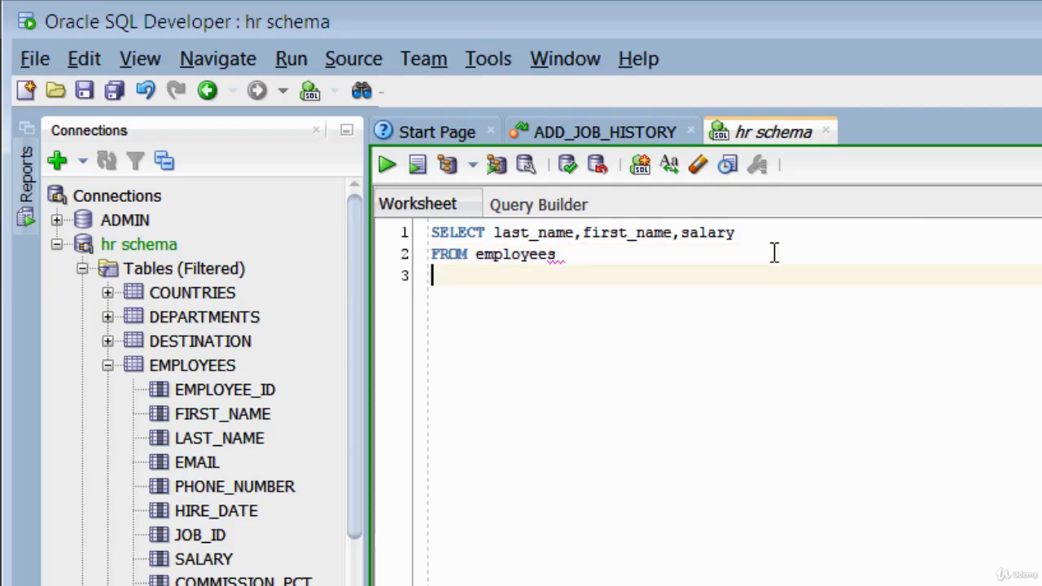
type("WHERE")
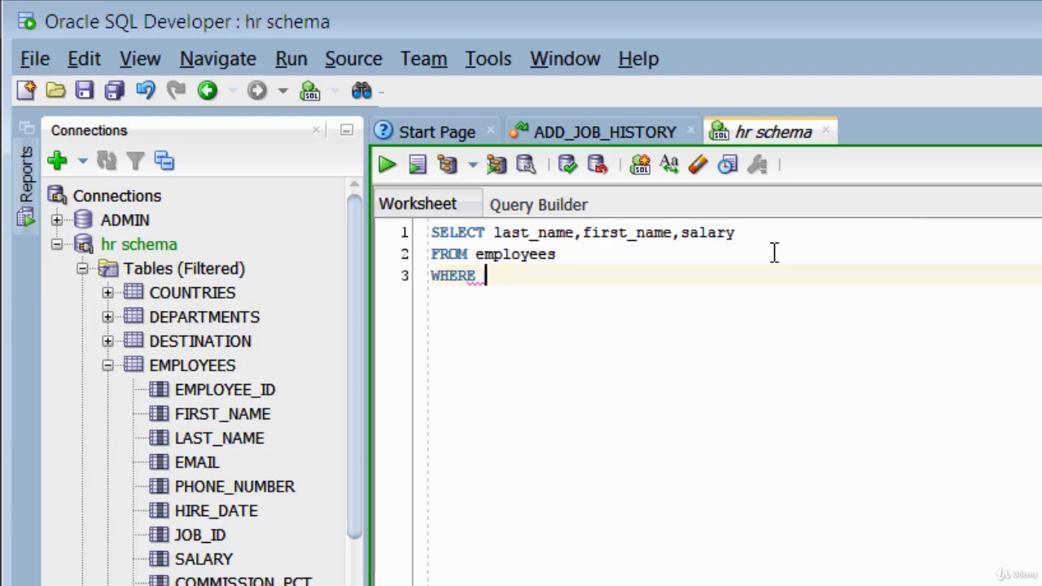
type(" slar")
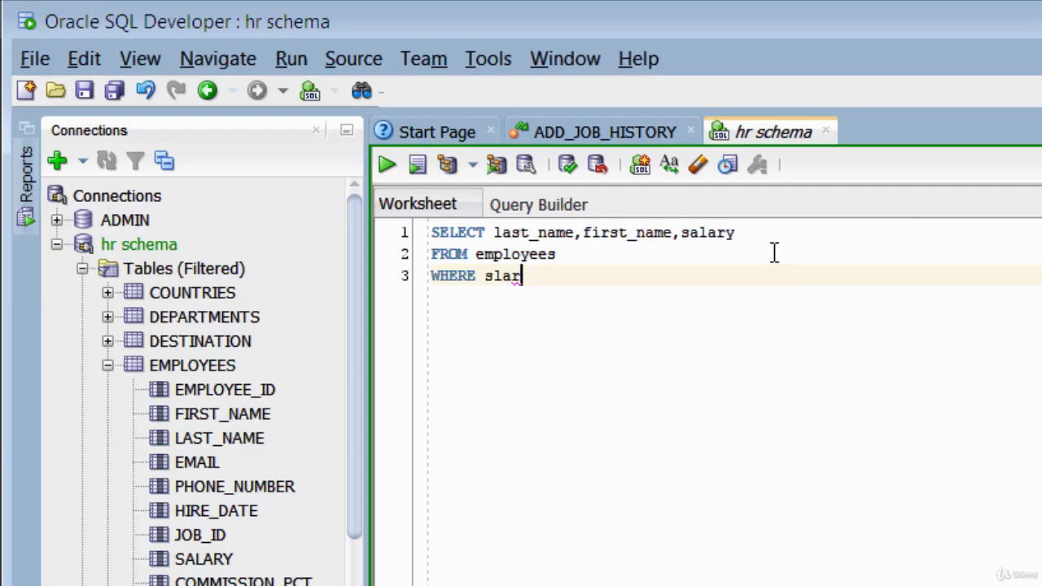
key("BackSpace")
key("BackSpace")
key("BackSpace")
type("alary")
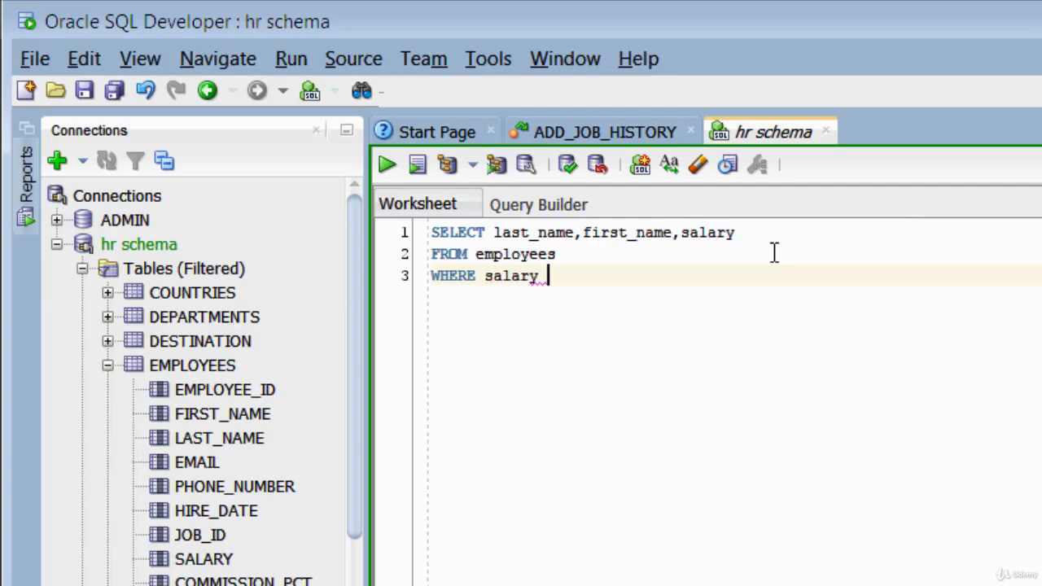
type(" <10000")
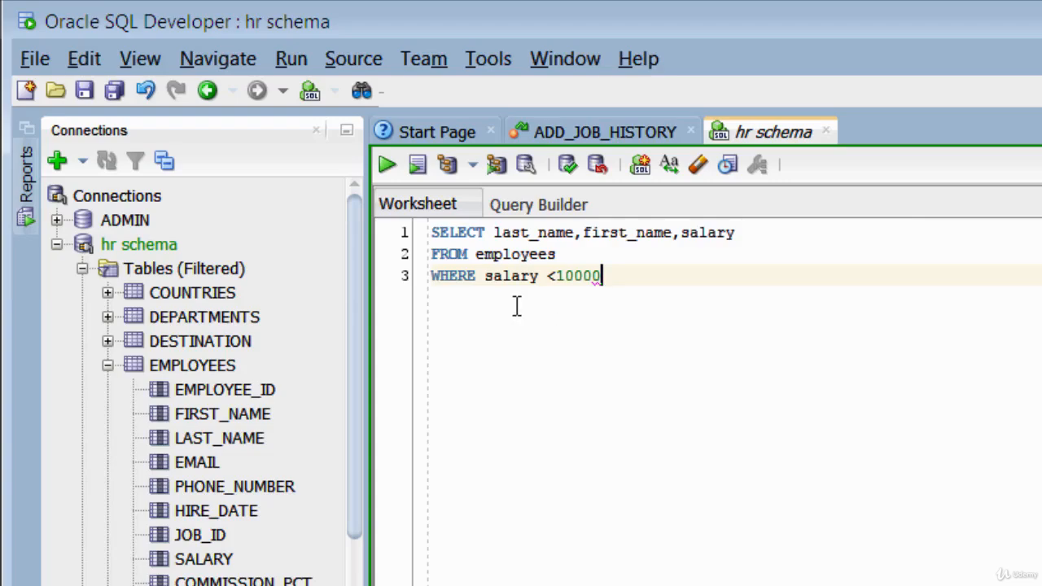
left_click(558, 276)
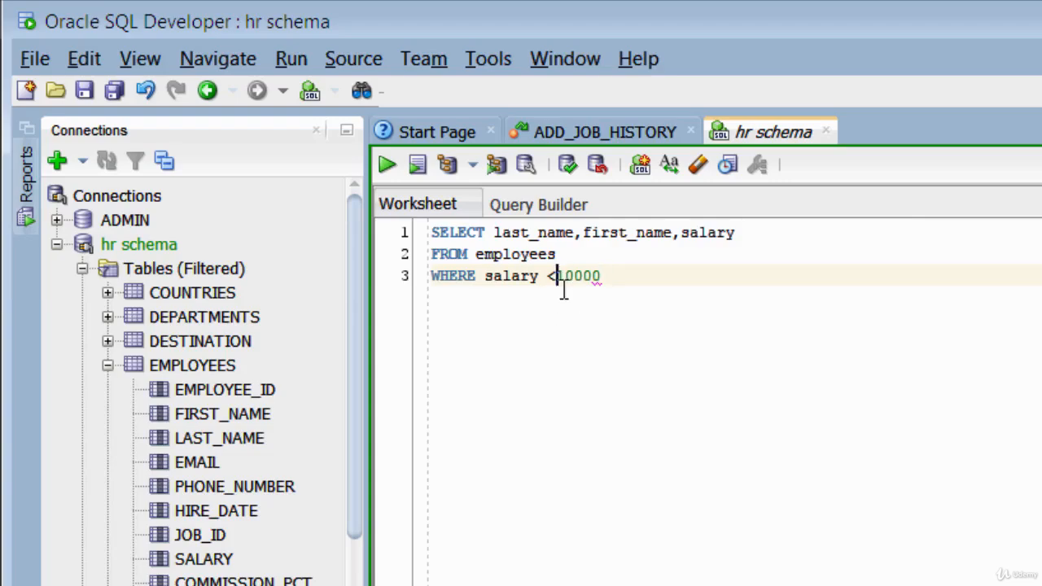
left_click(663, 278)
Finish the query with ORDER BY salary Desc; on a new line to sort from highest to lowest.
key("Return")
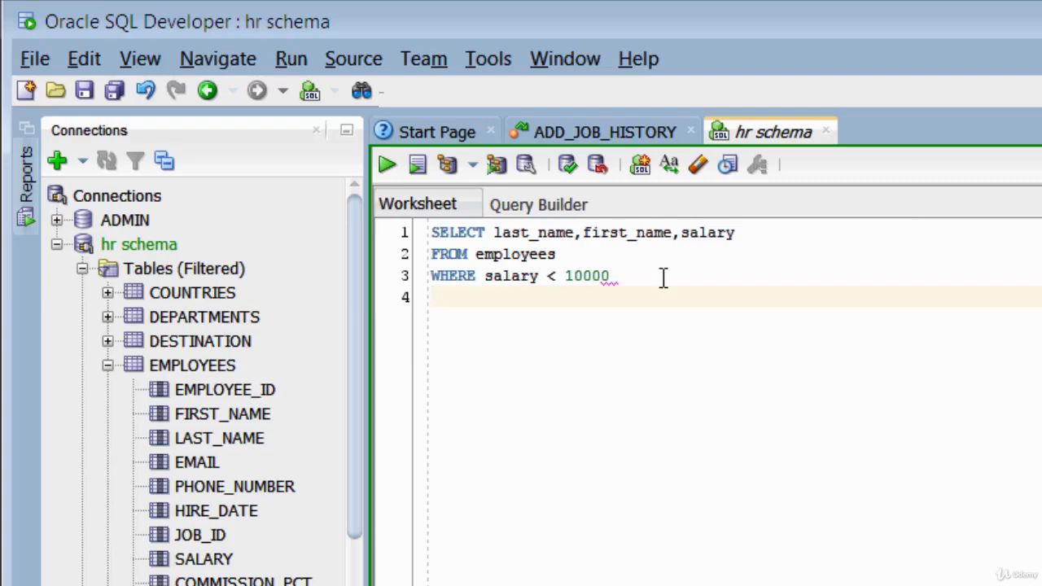
type("ORDER")
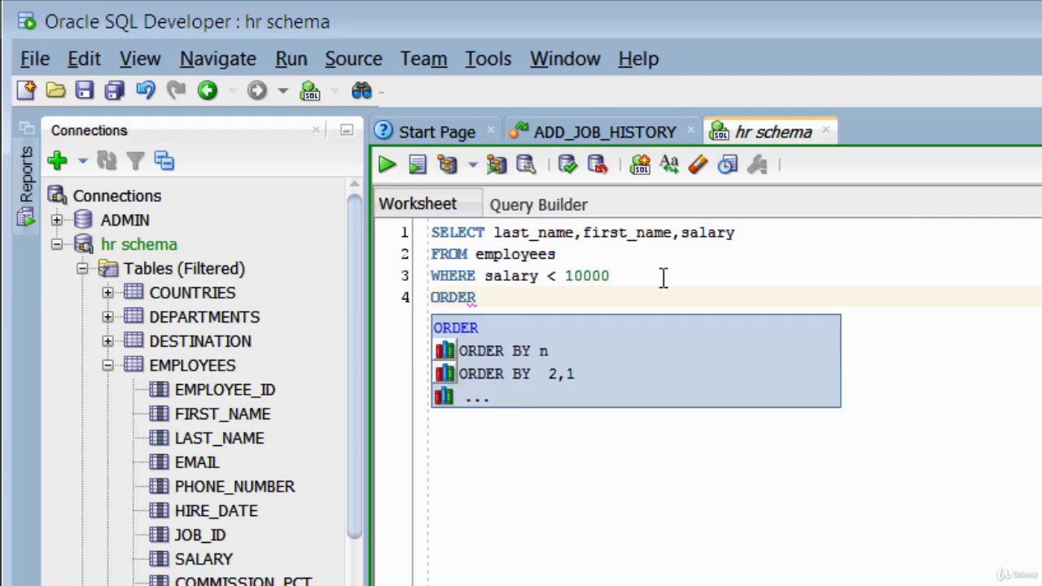
type(" BY ")
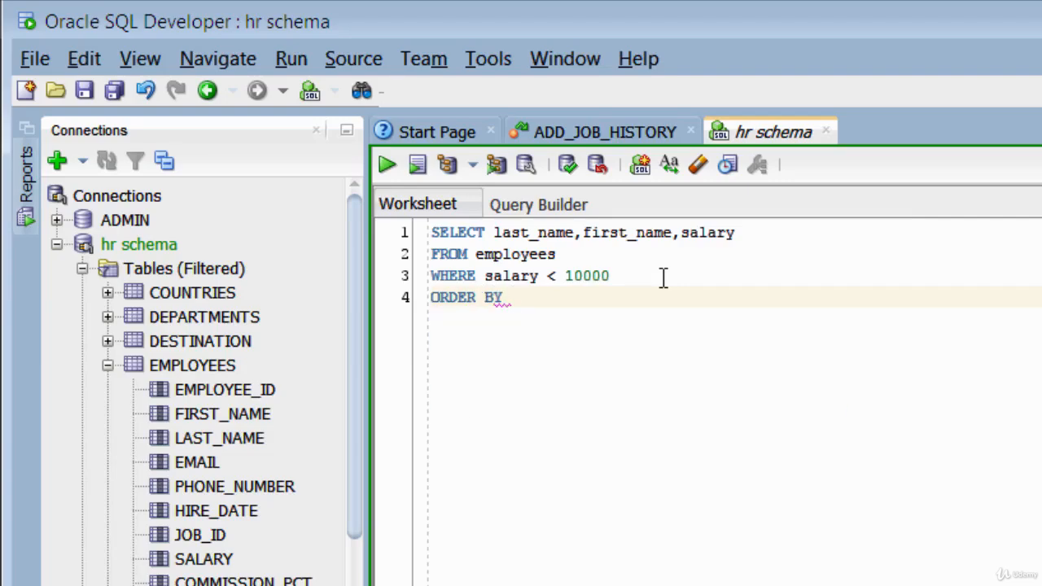
type("s")
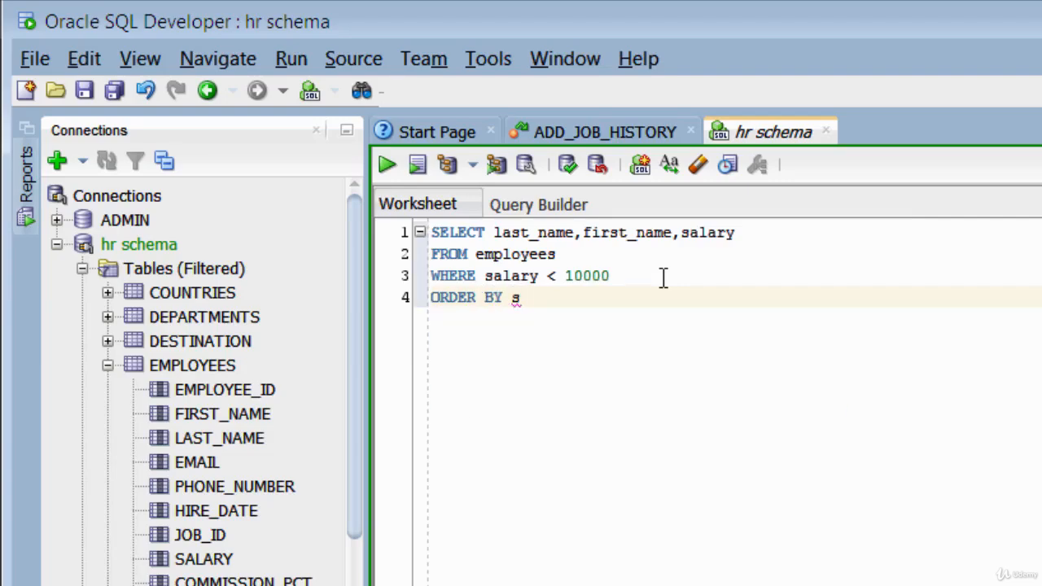
type("alary")
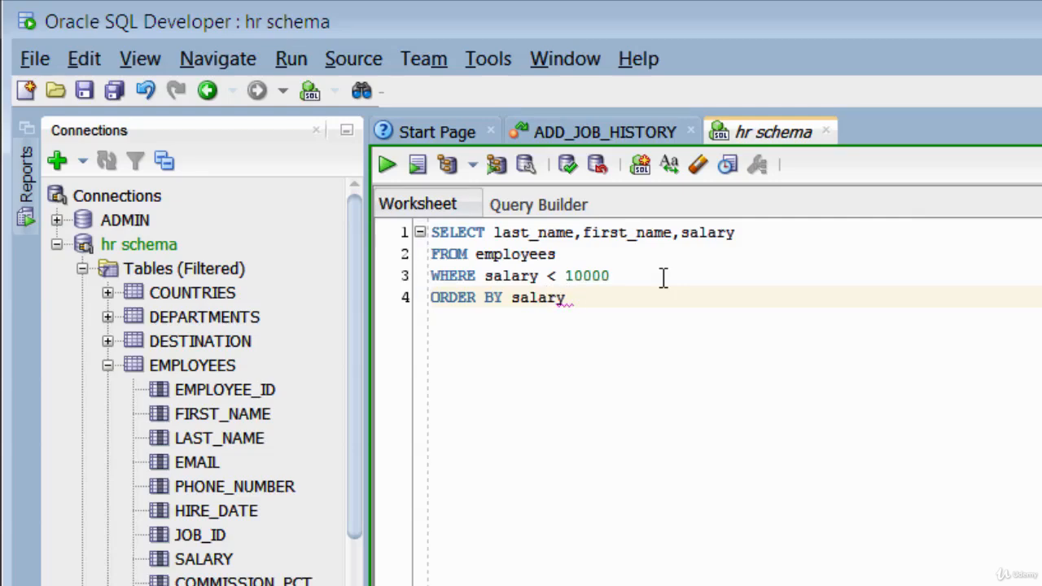
type(" Desc;")
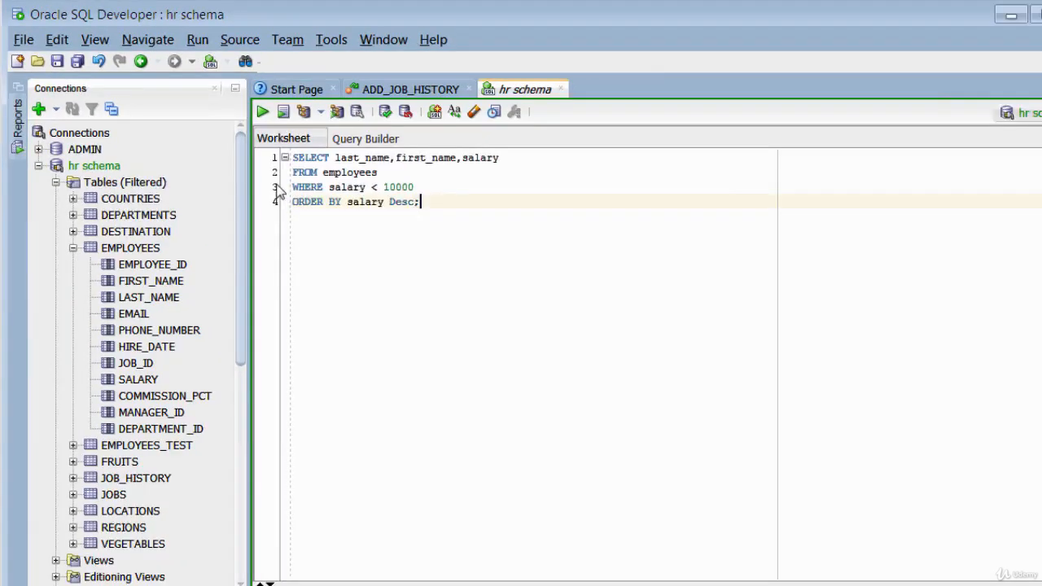
Run the employee salary query and look through its result rows down to the lowest salaries.
left_click(247, 107)
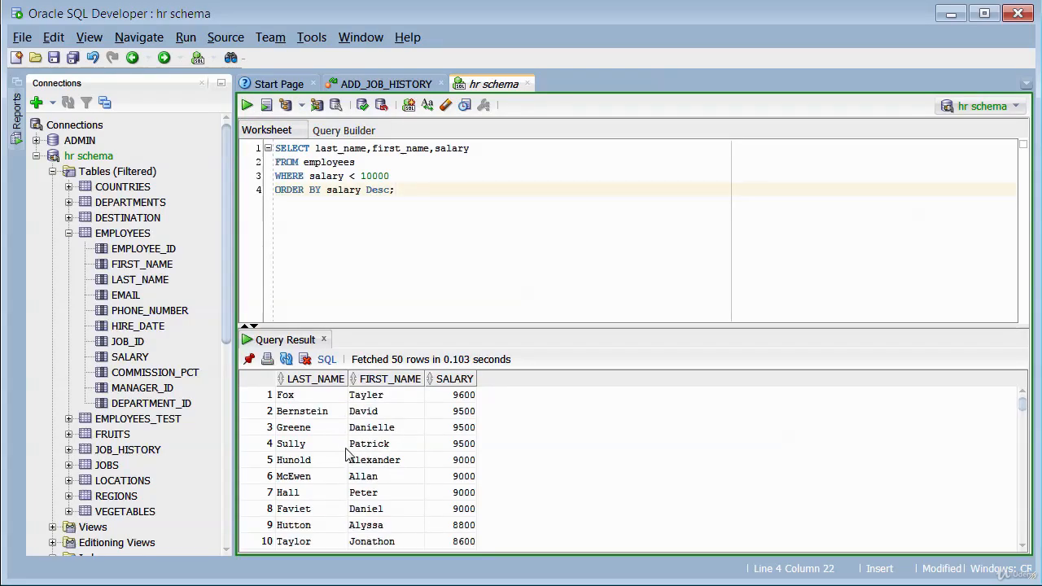
scroll(340, 441, "down", 18)
scroll(336, 444, "down", 8)
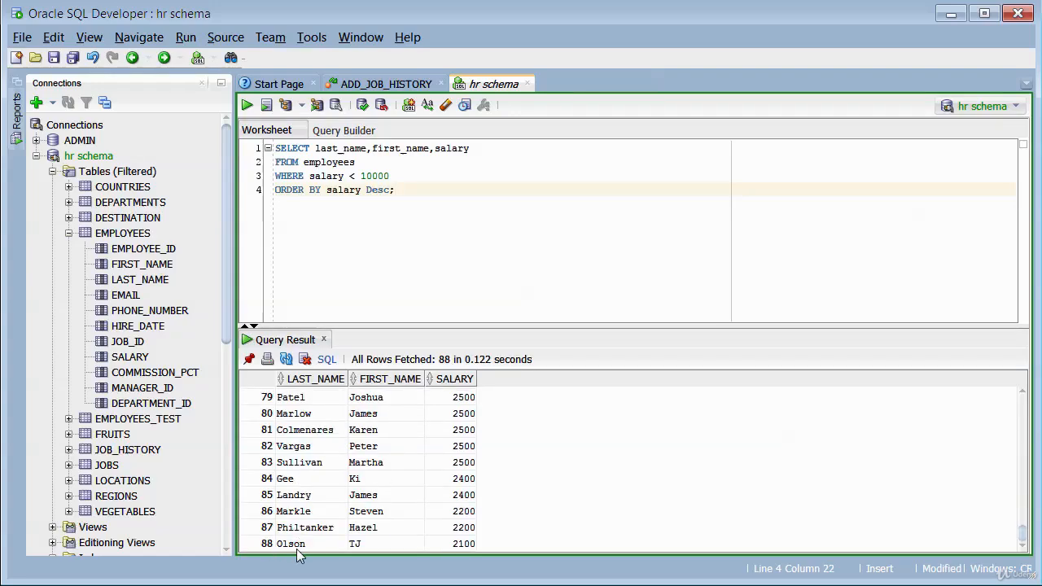
scroll(334, 493, "up", 6)
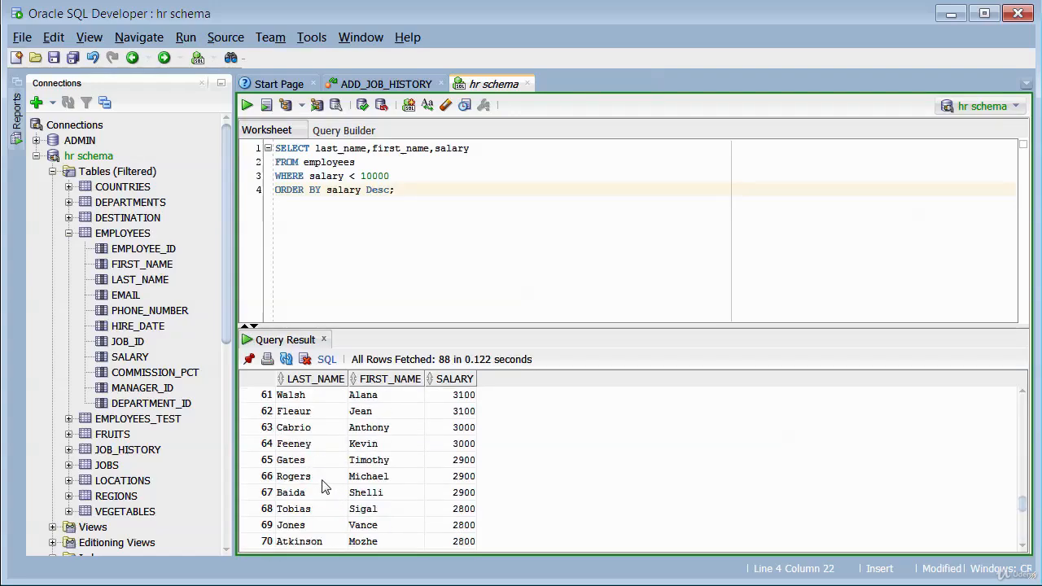
scroll(322, 486, "up", 1)
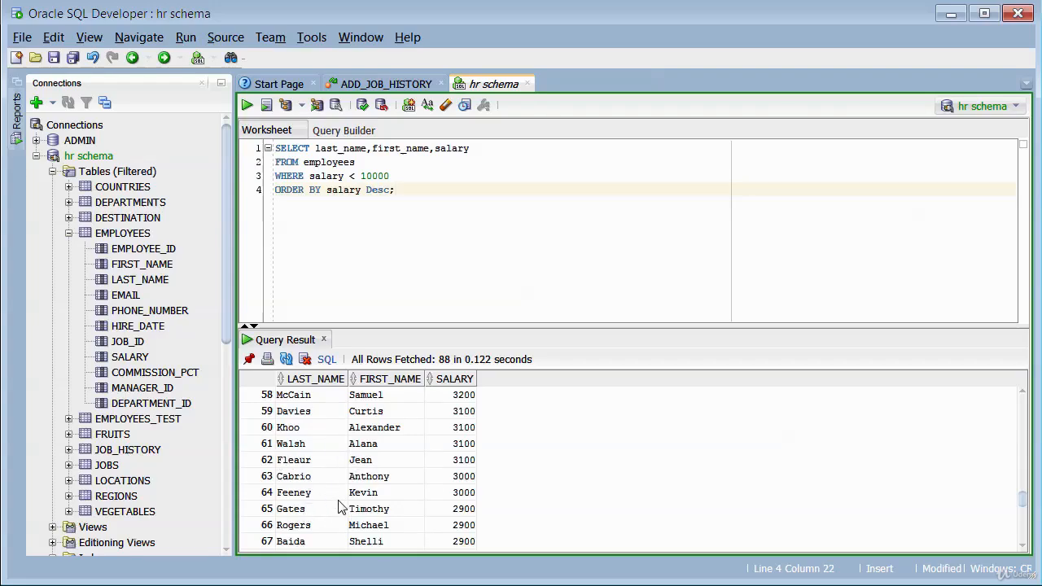
Count the rows of the query result and close the row count dialog.
right_click(369, 460)
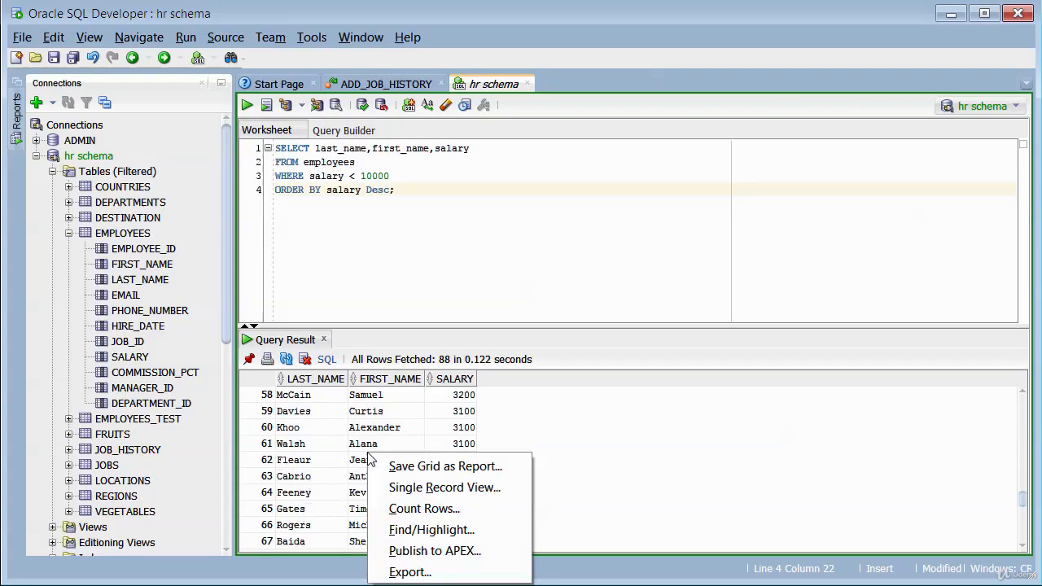
left_click(433, 513)
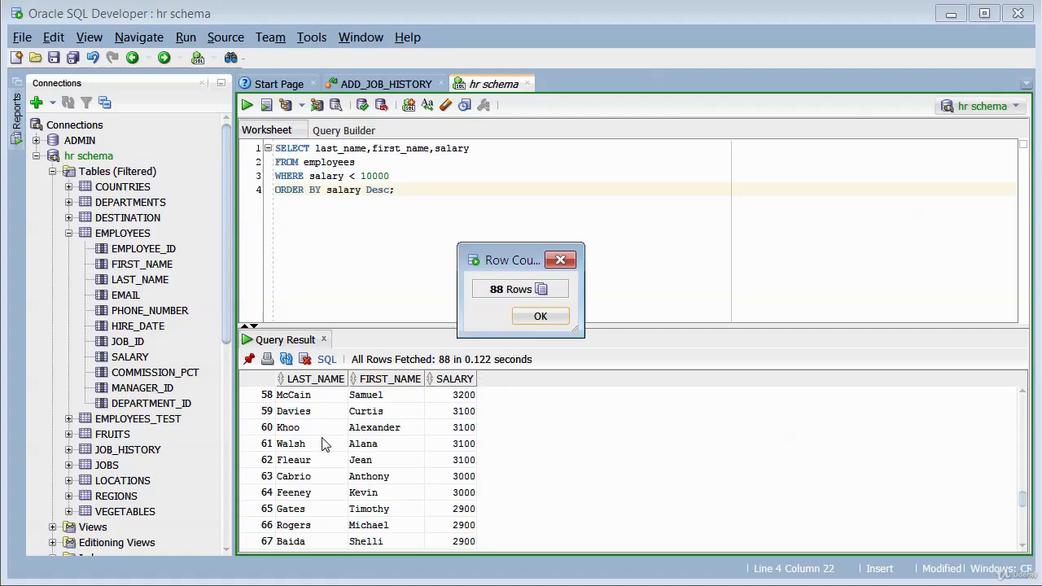
left_click(561, 260)
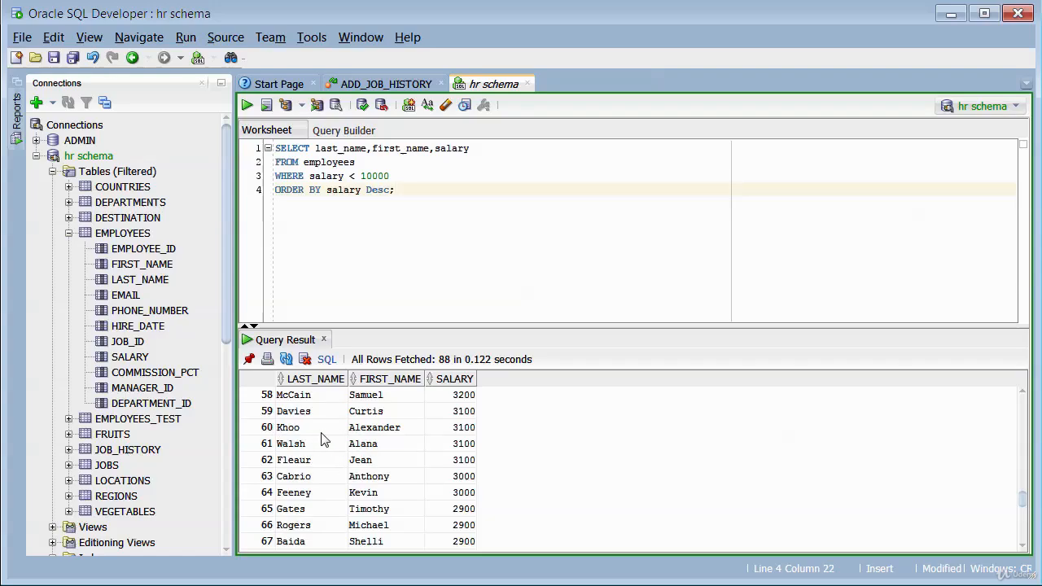
Start exporting the query result grid and set the export format to pdf.
right_click(324, 436)
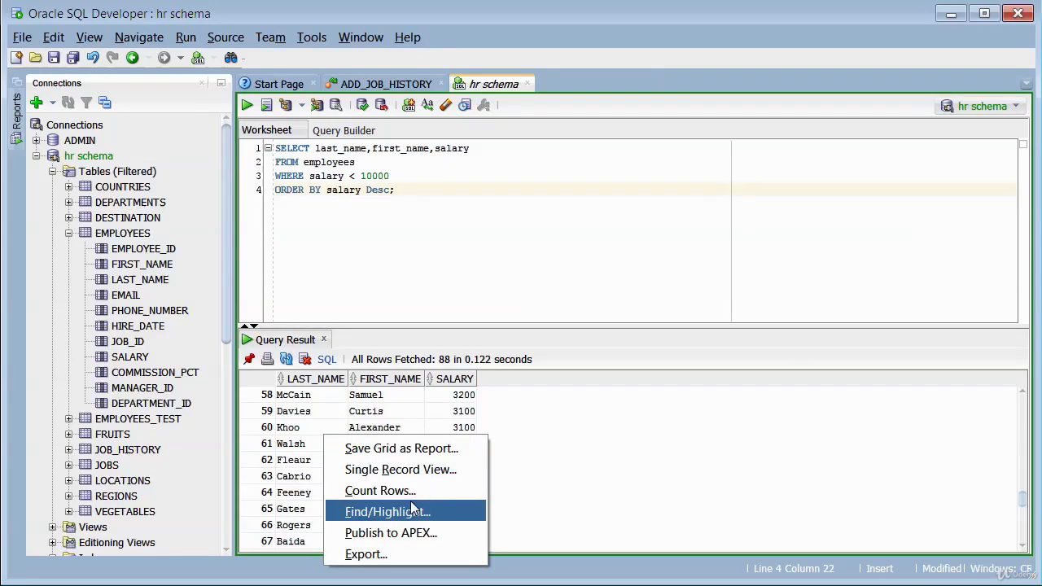
left_click(366, 554)
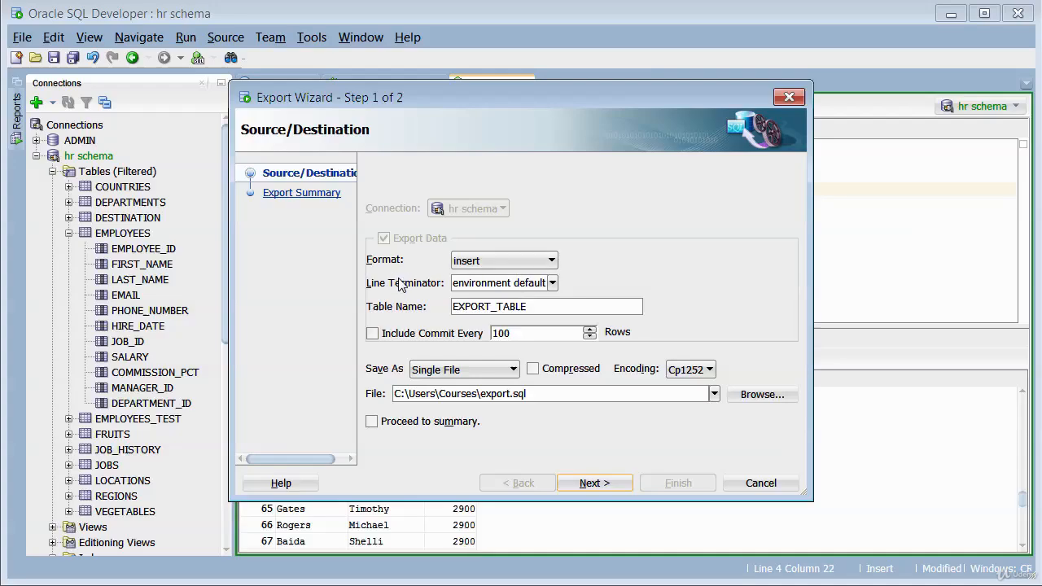
left_click(553, 262)
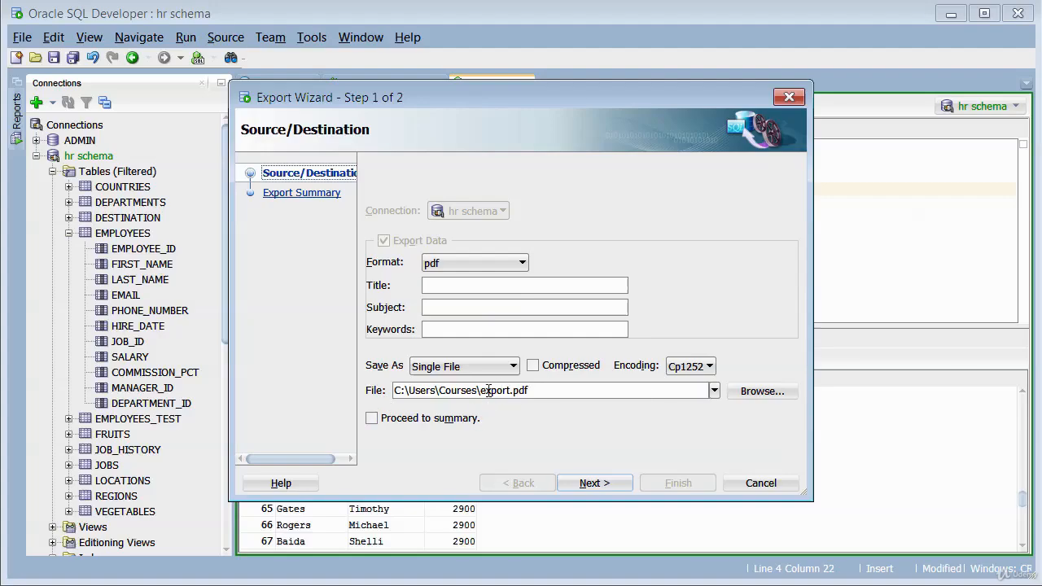
Set the export destination to a file named salary.pdf in the Desktop folder.
left_click(748, 392)
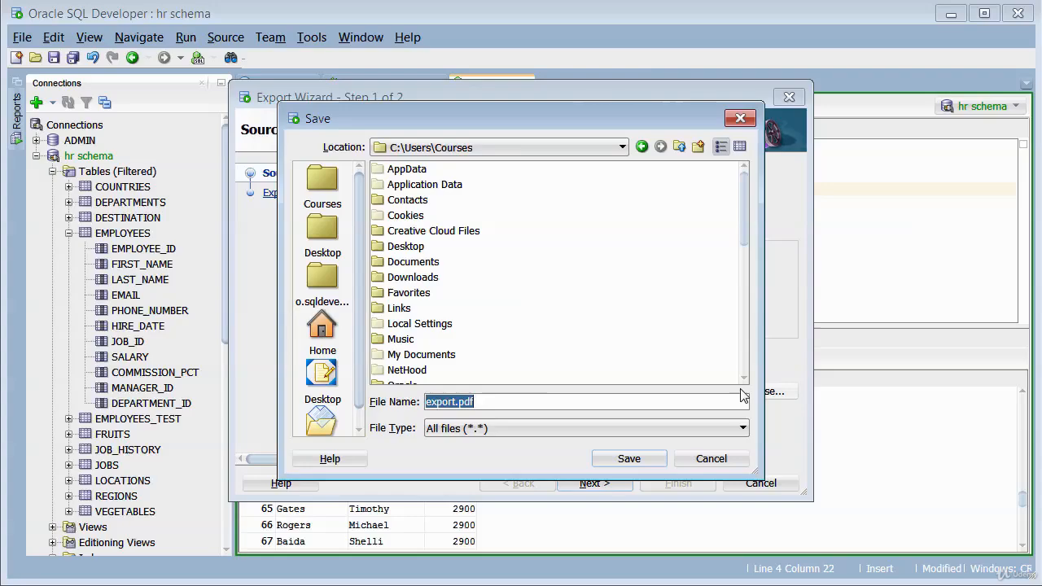
left_click(397, 251)
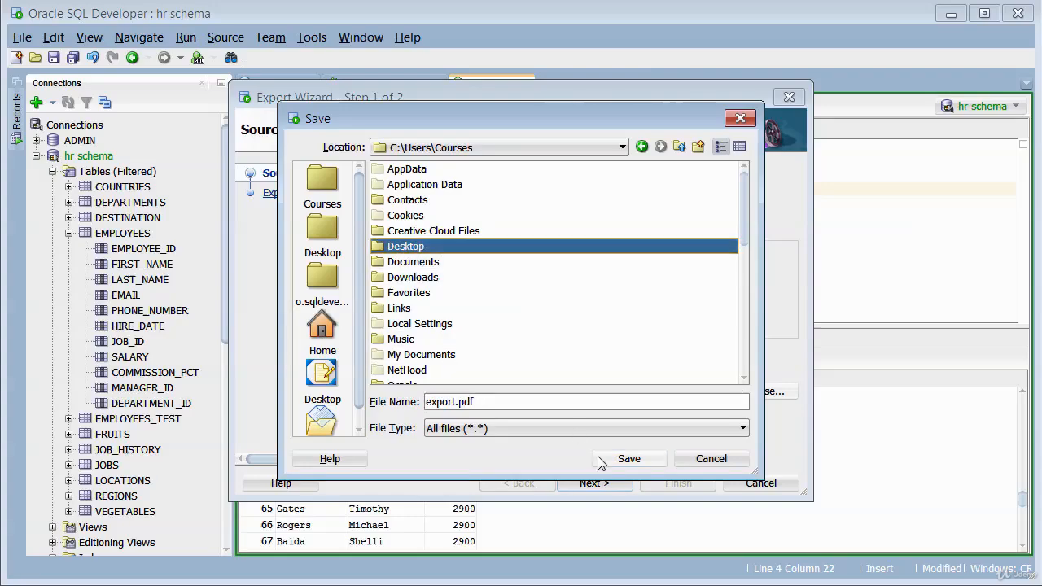
double_click(459, 402)
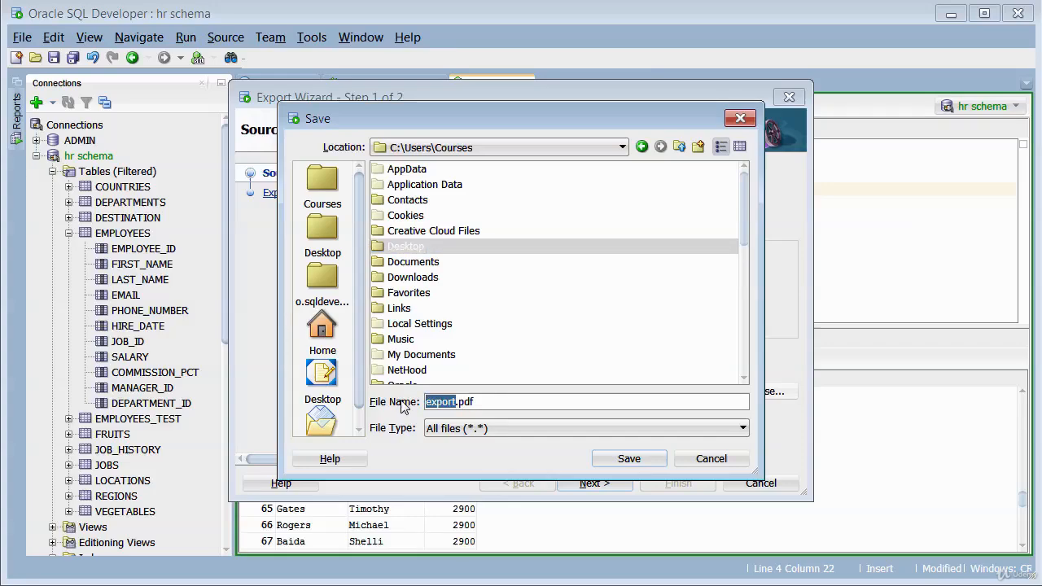
type("salar")
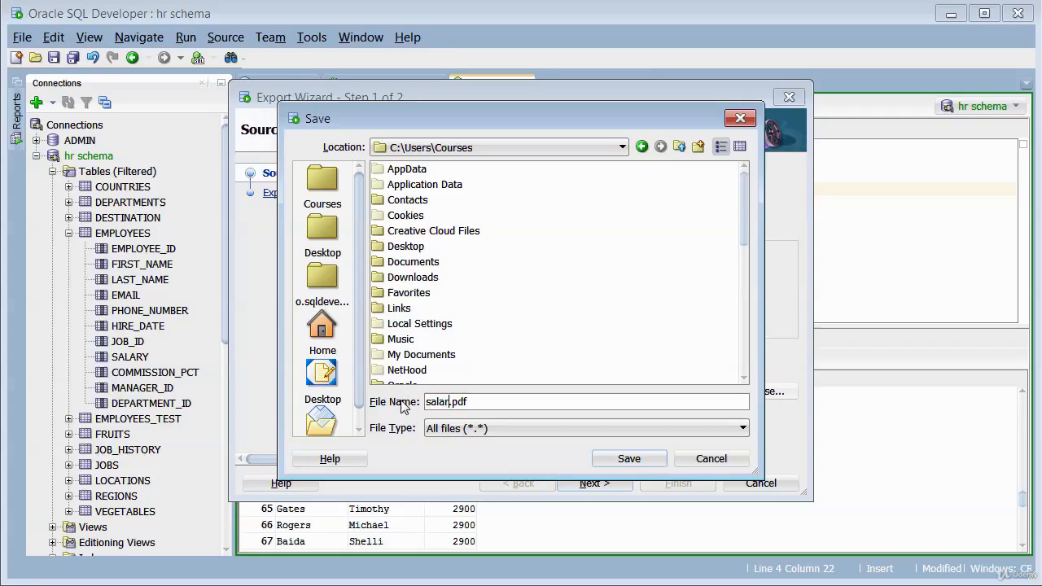
type("y")
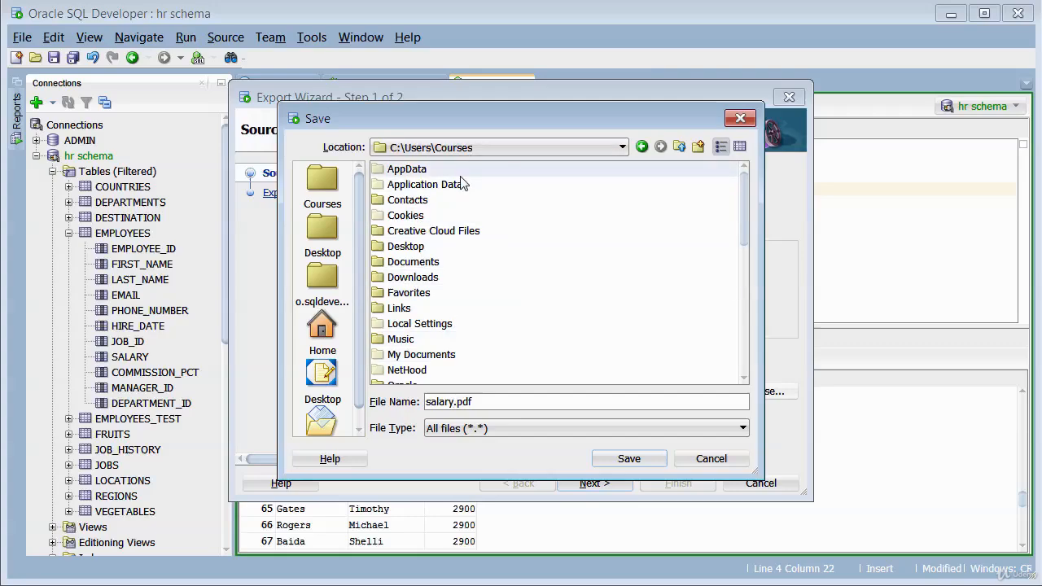
double_click(411, 247)
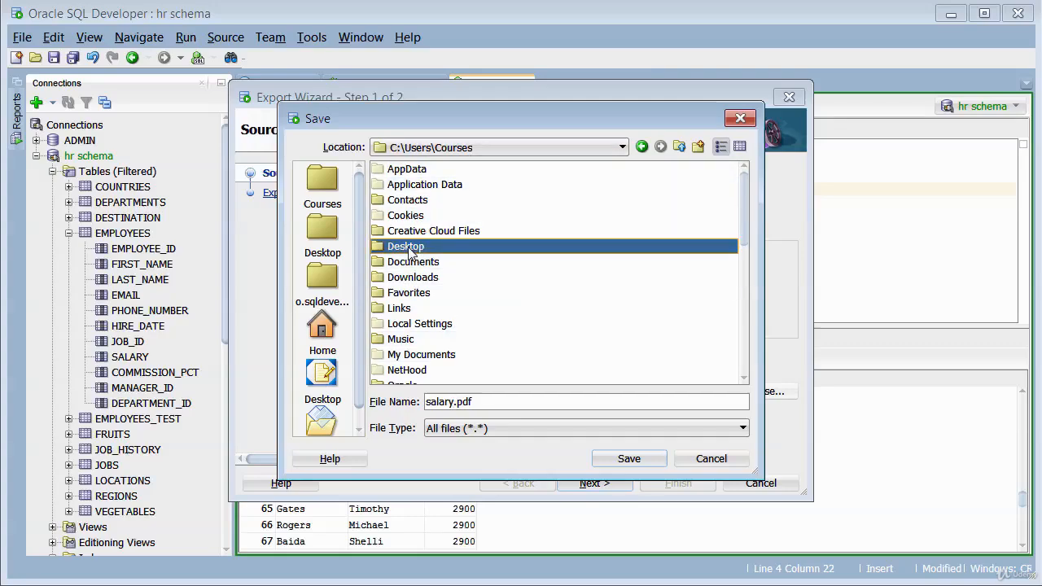
left_click(631, 463)
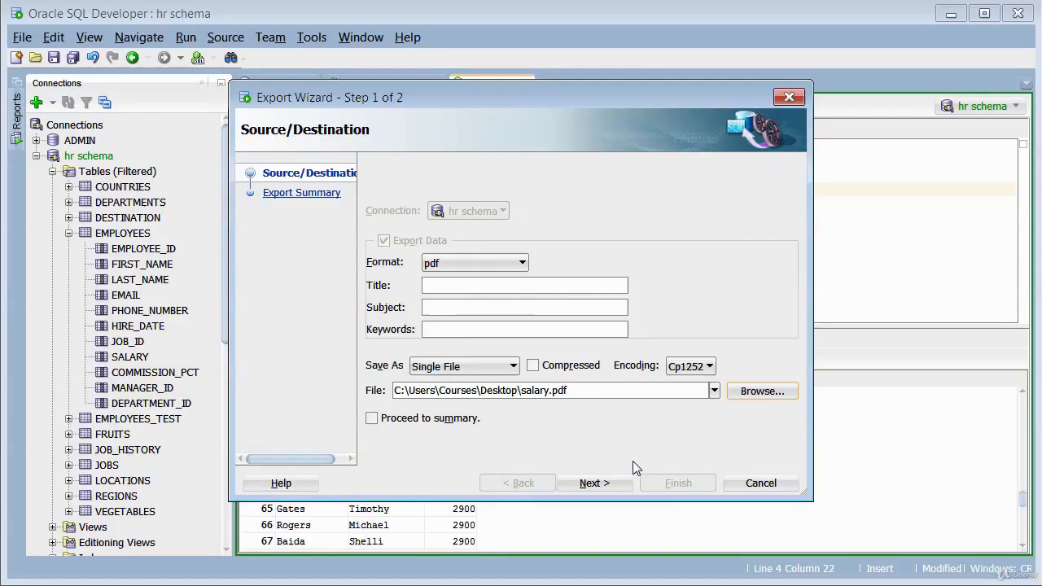
Proceed to the export summary and finish the wizard to create the PDF.
left_click(605, 484)
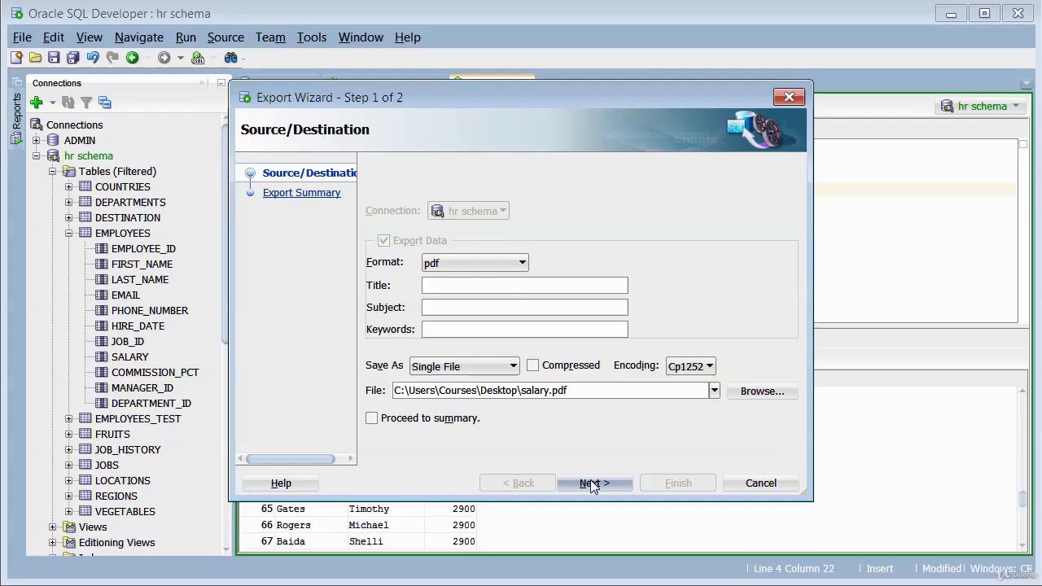
left_click(591, 484)
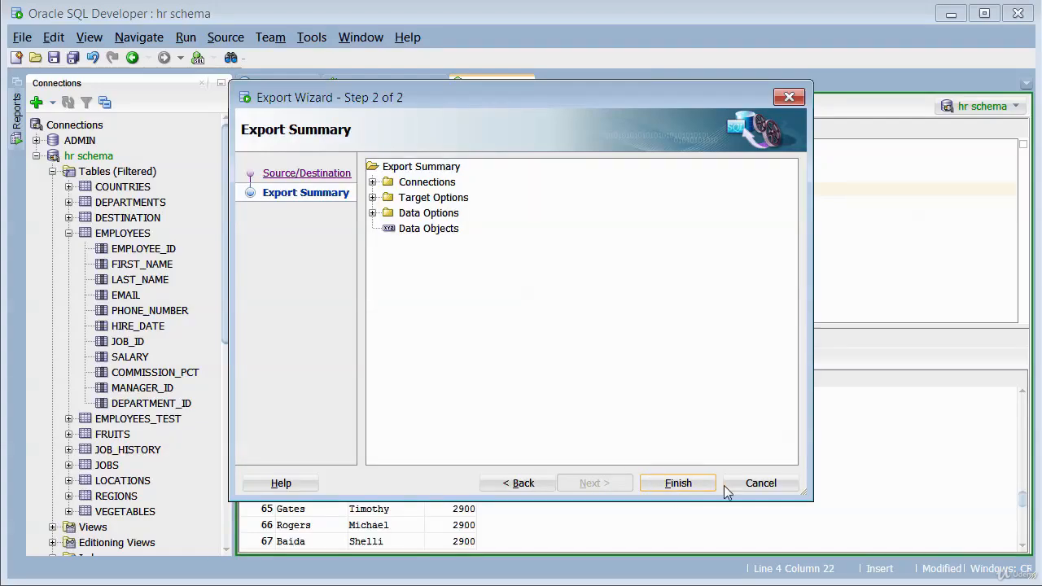
left_click(678, 483)
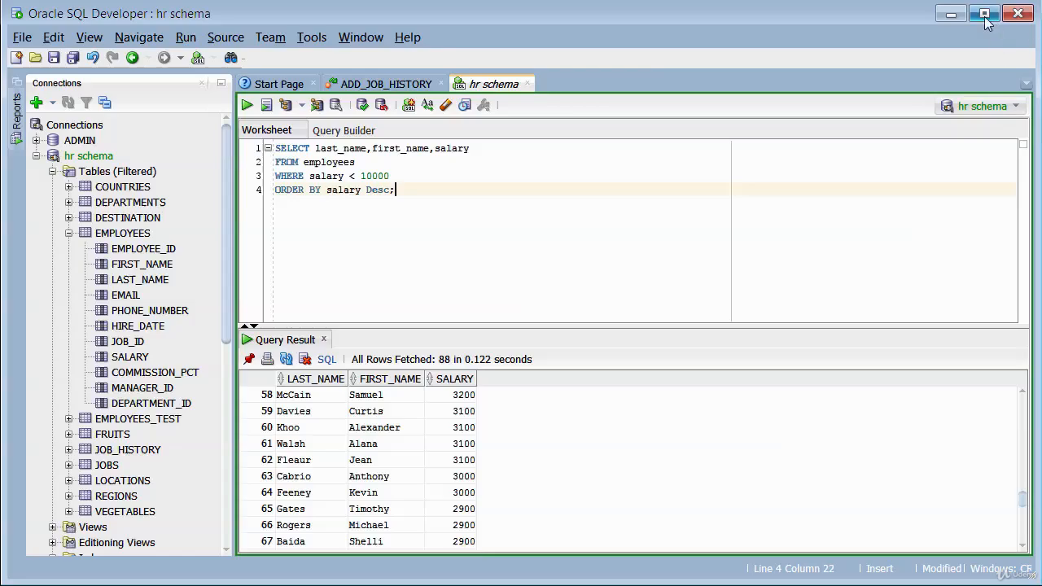
Switch to the desktop, move the salary PDF icon nearer the middle, and open the file in Adobe Acrobat Reader.
left_click(952, 18)
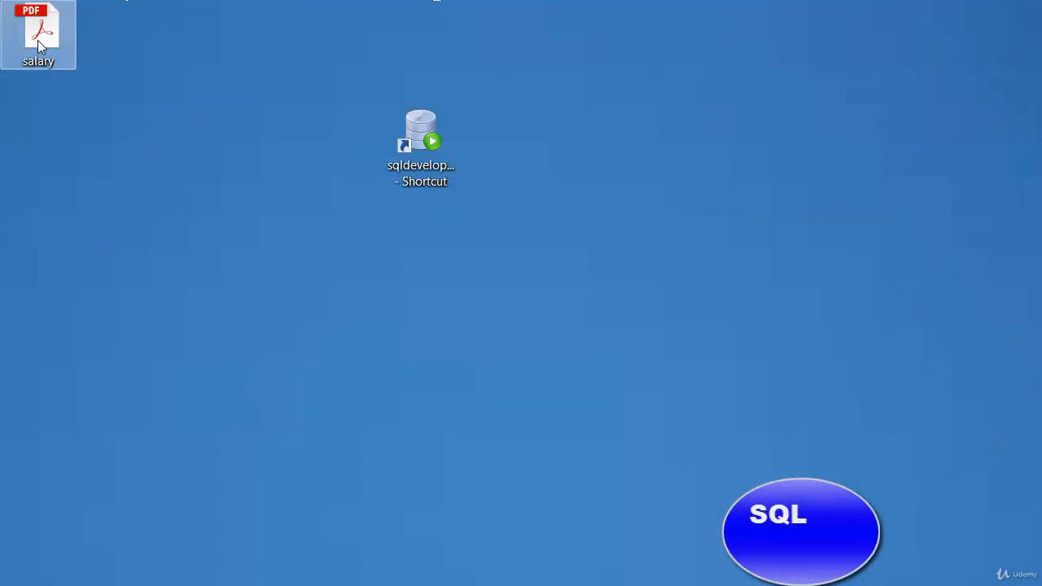
left_click_drag(39, 45, 289, 275)
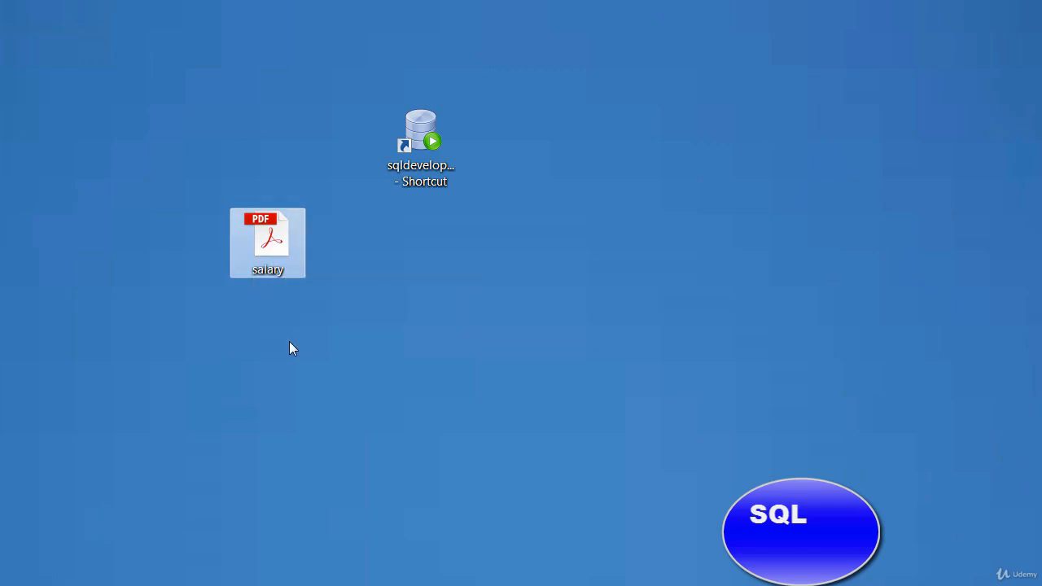
double_click(277, 245)
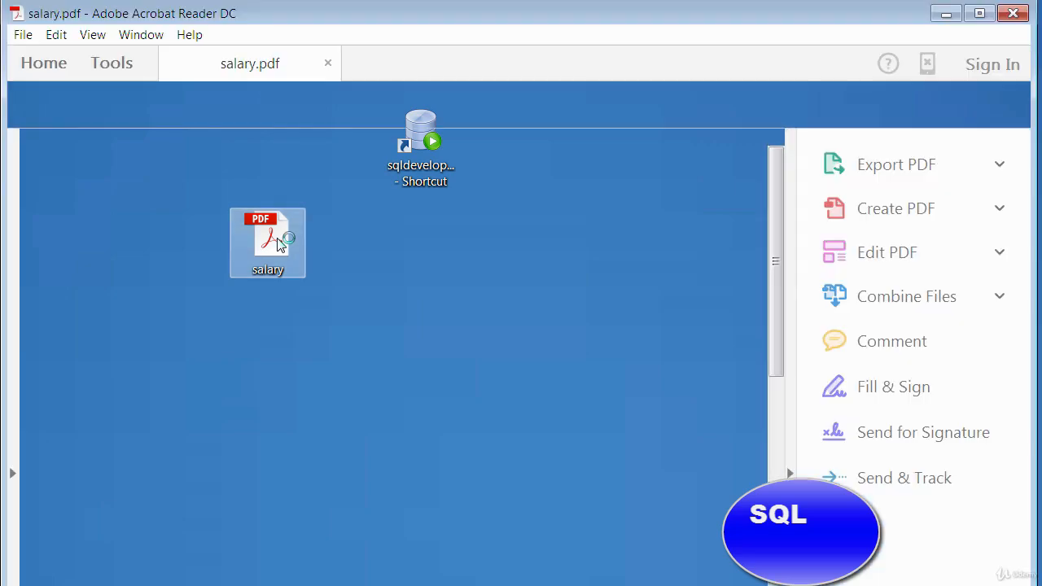
Look through both pages of salary.pdf to check the exported last name, first name and salary rows.
scroll(335, 261, "down", 2)
scroll(335, 262, "down", 2)
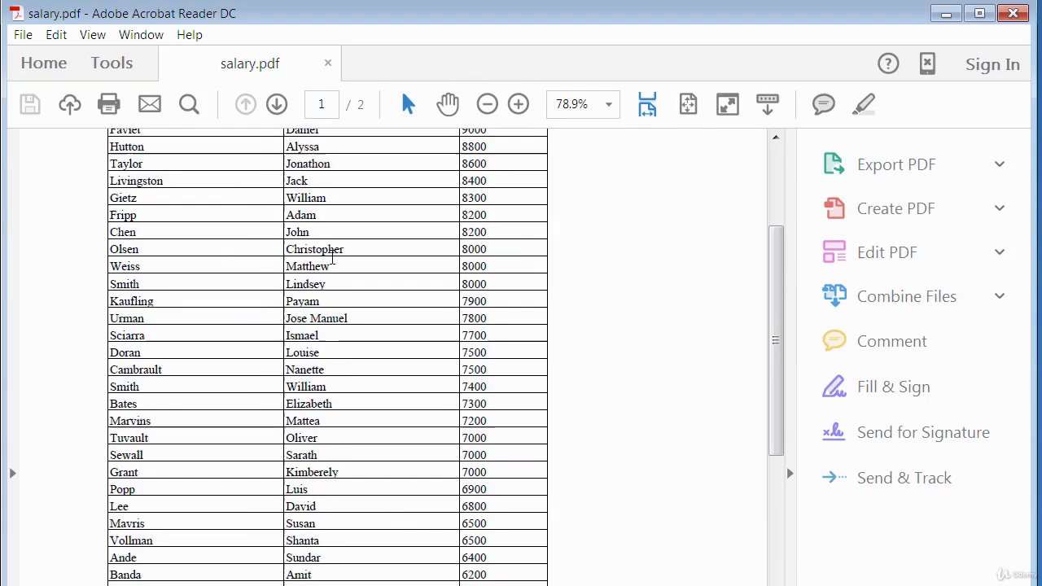
scroll(332, 259, "up", 4)
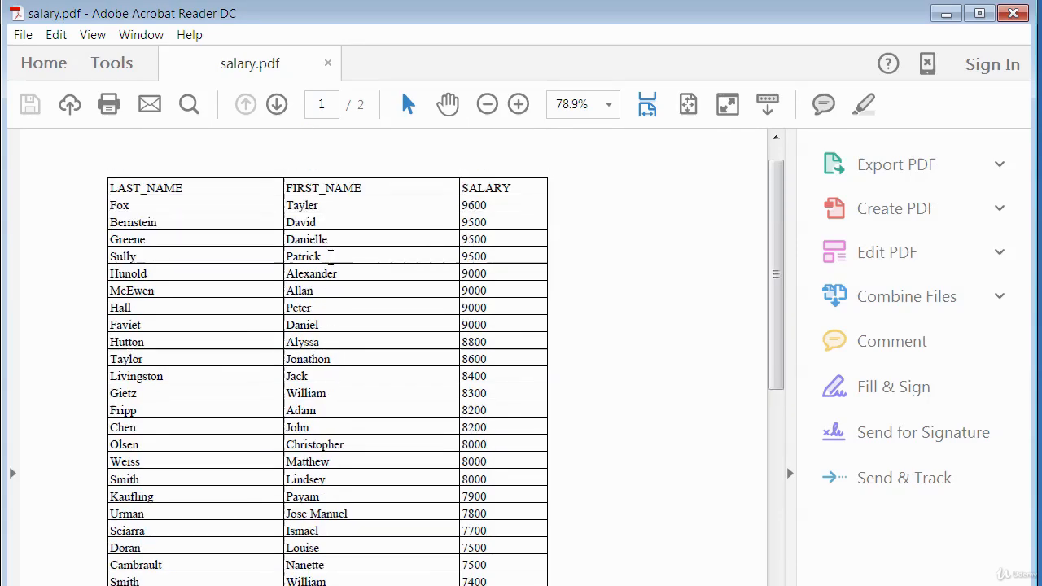
scroll(330, 256, "down", 2)
scroll(332, 249, "up", 2)
scroll(324, 248, "down", 6)
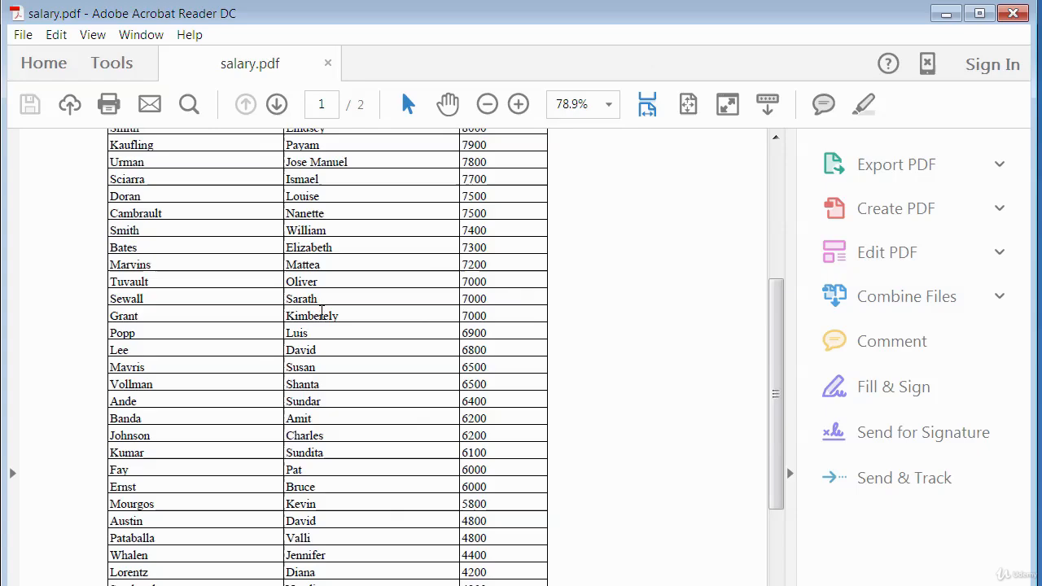
scroll(320, 315, "down", 10)
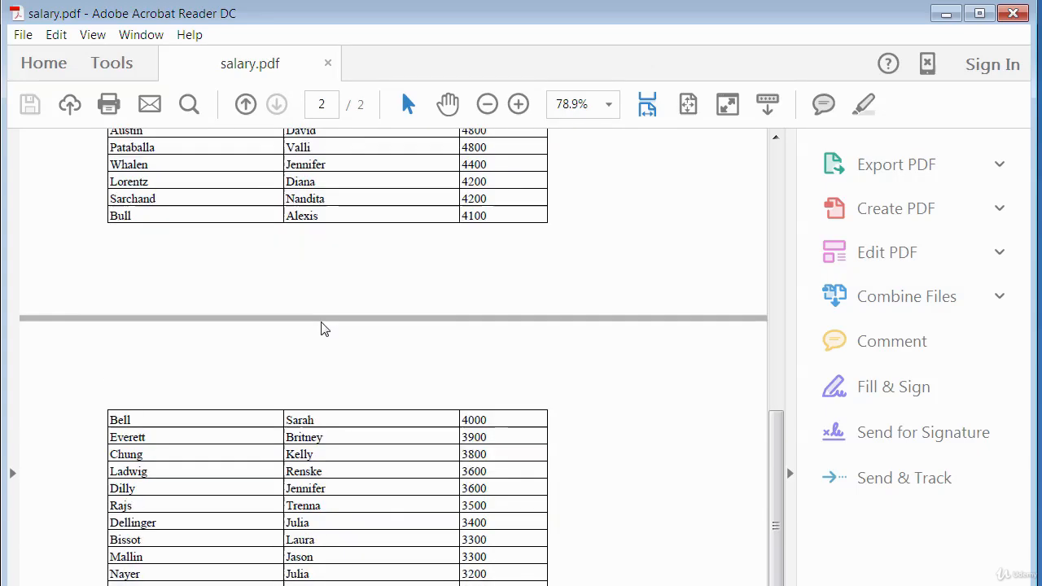
scroll(320, 324, "down", 6)
scroll(317, 325, "up", 7)
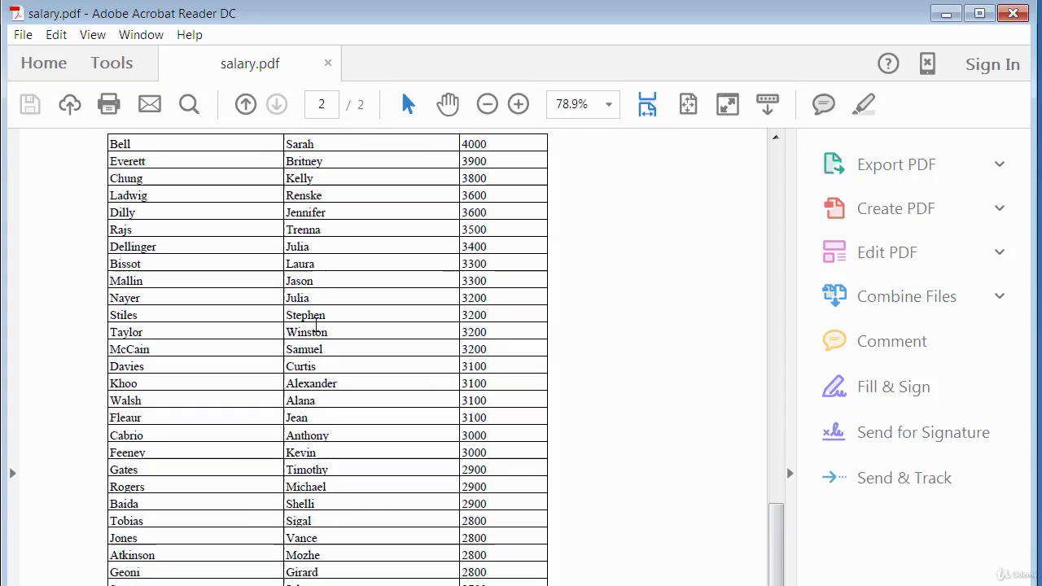
scroll(317, 325, "up", 15)
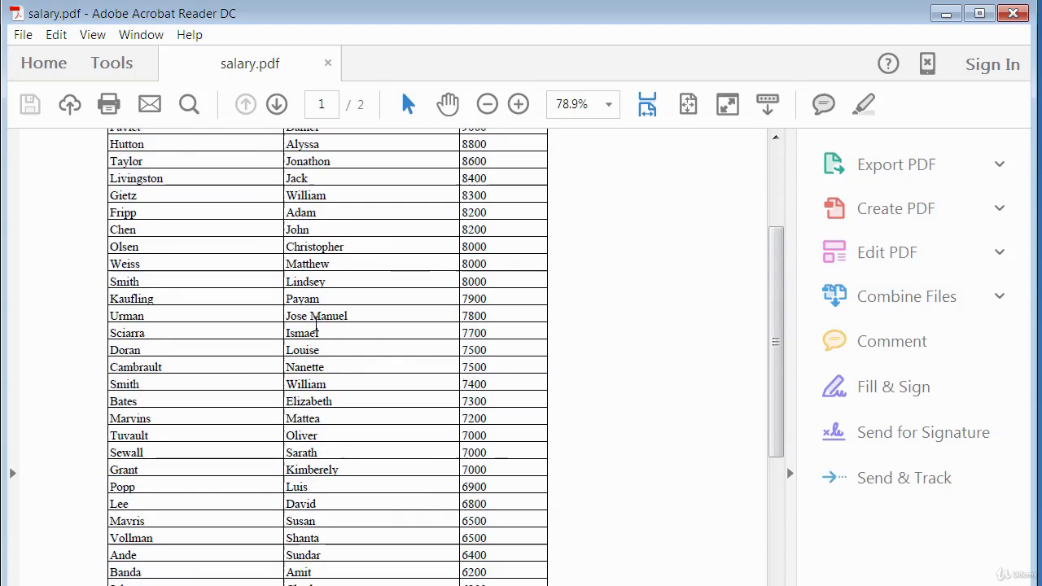